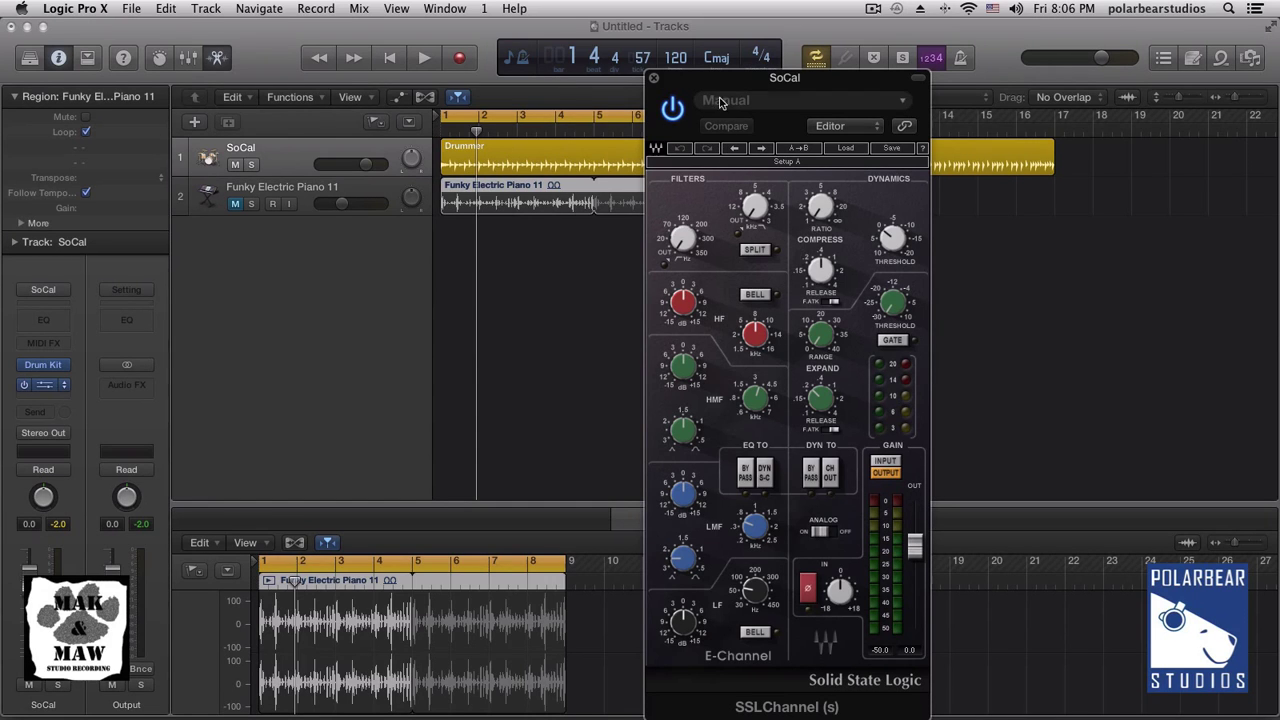
# Step: Audition the unprocessed SoCal drum loop and reposition the SSLChannel plug-in window over the tracks area
pyautogui.moveTo(717, 83); pyautogui.dragTo(696, 62)
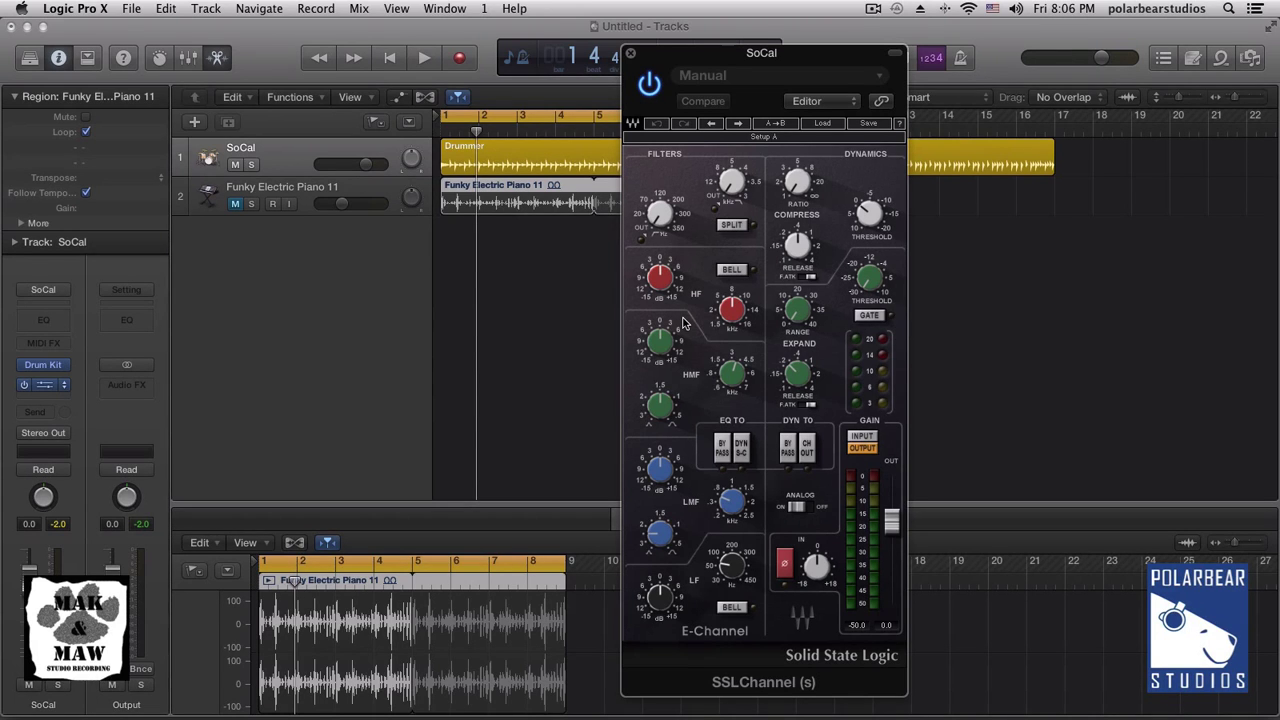
pyautogui.press('space')
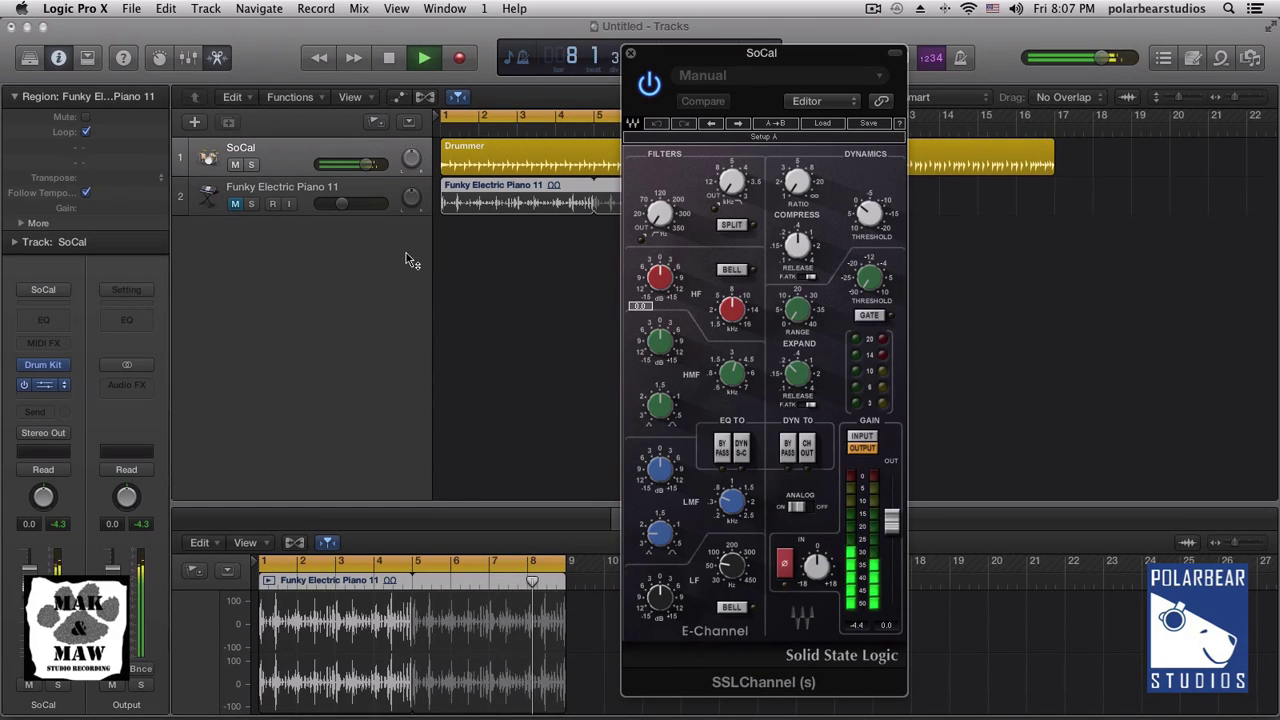
pyautogui.press('space')
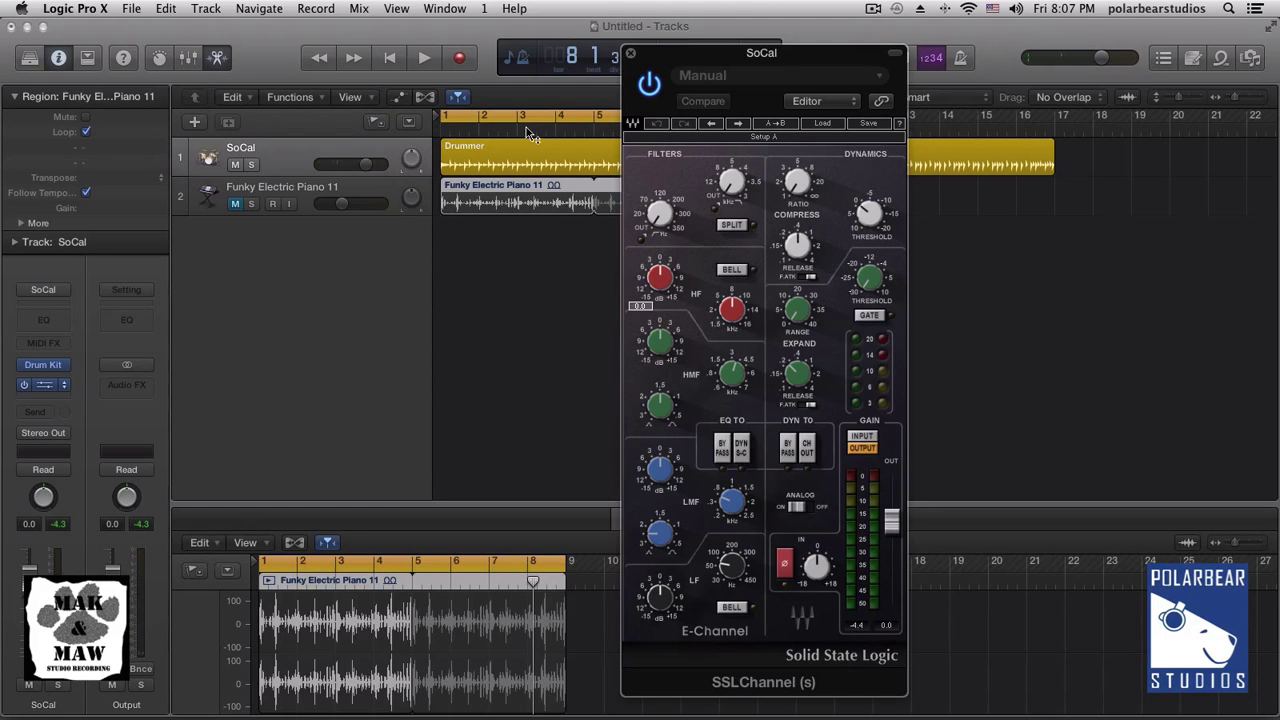
pyautogui.moveTo(675, 57); pyautogui.dragTo(659, 54)
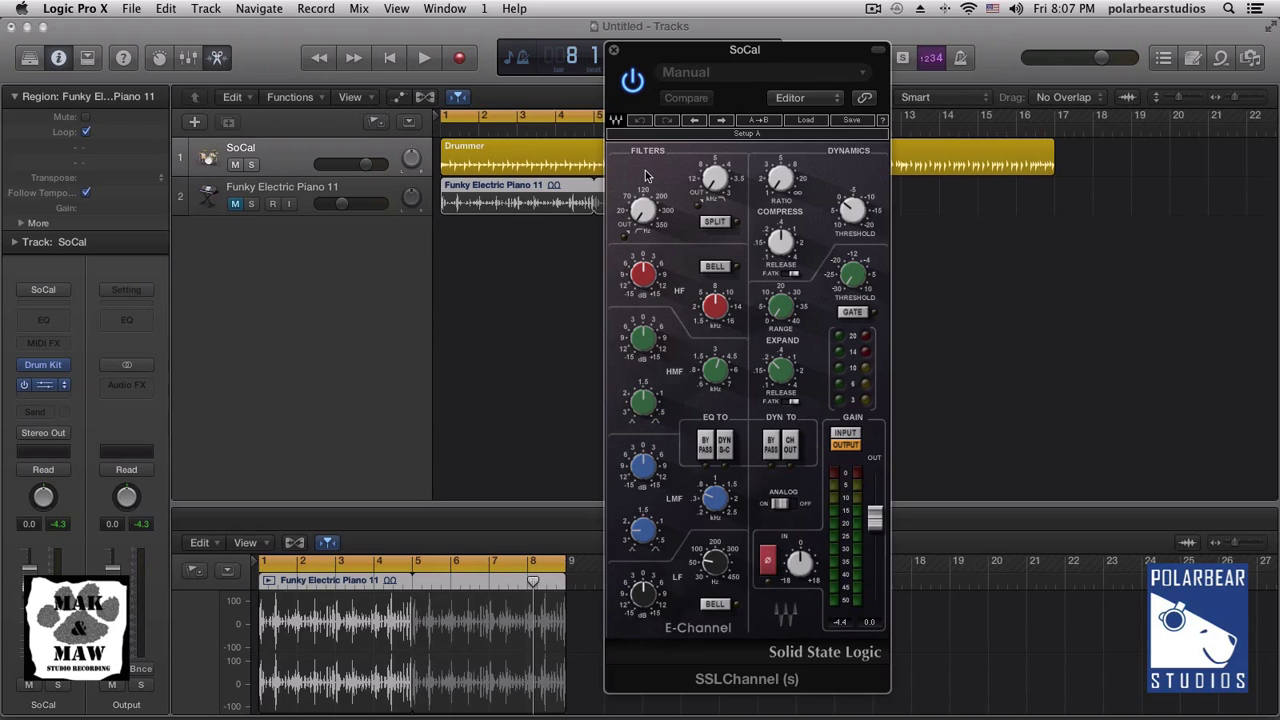
pyautogui.moveTo(678, 58); pyautogui.dragTo(571, 47)
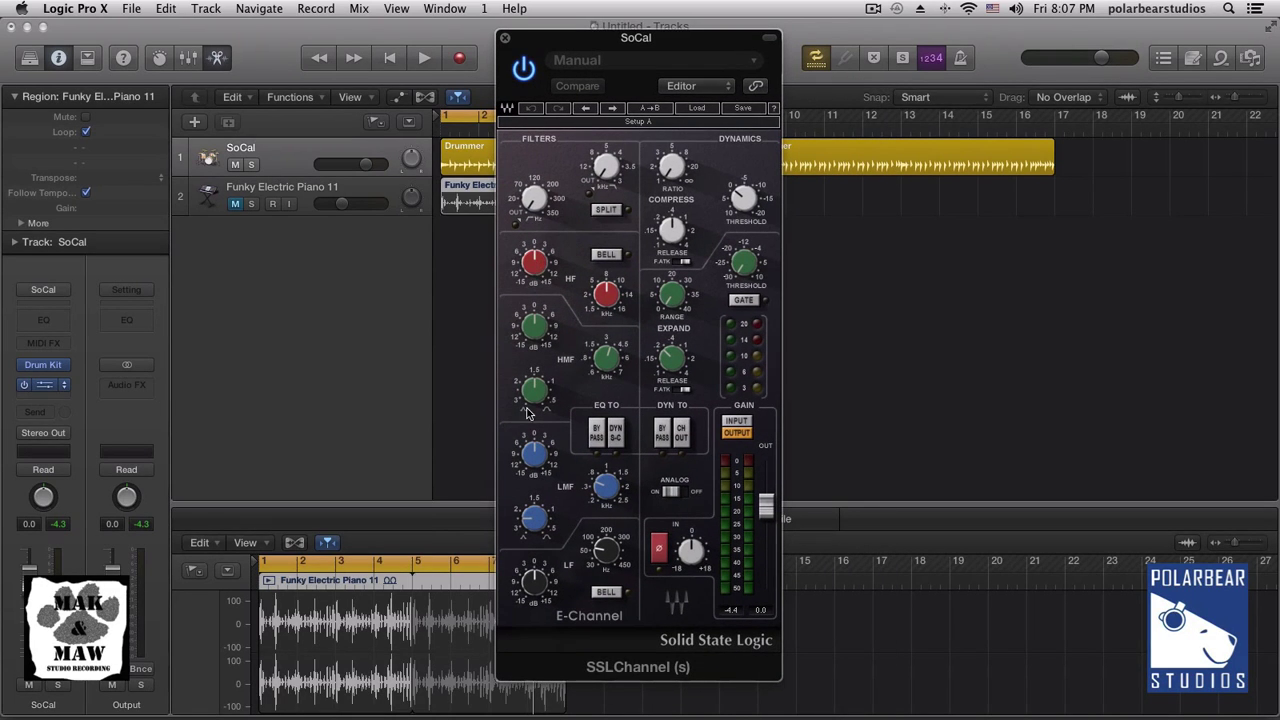
# Step: Bypass the dynamics section and, during playback, try an LMF gain boost before settling on a cut
pyautogui.moveTo(551, 461)
pyautogui.click(660, 440)
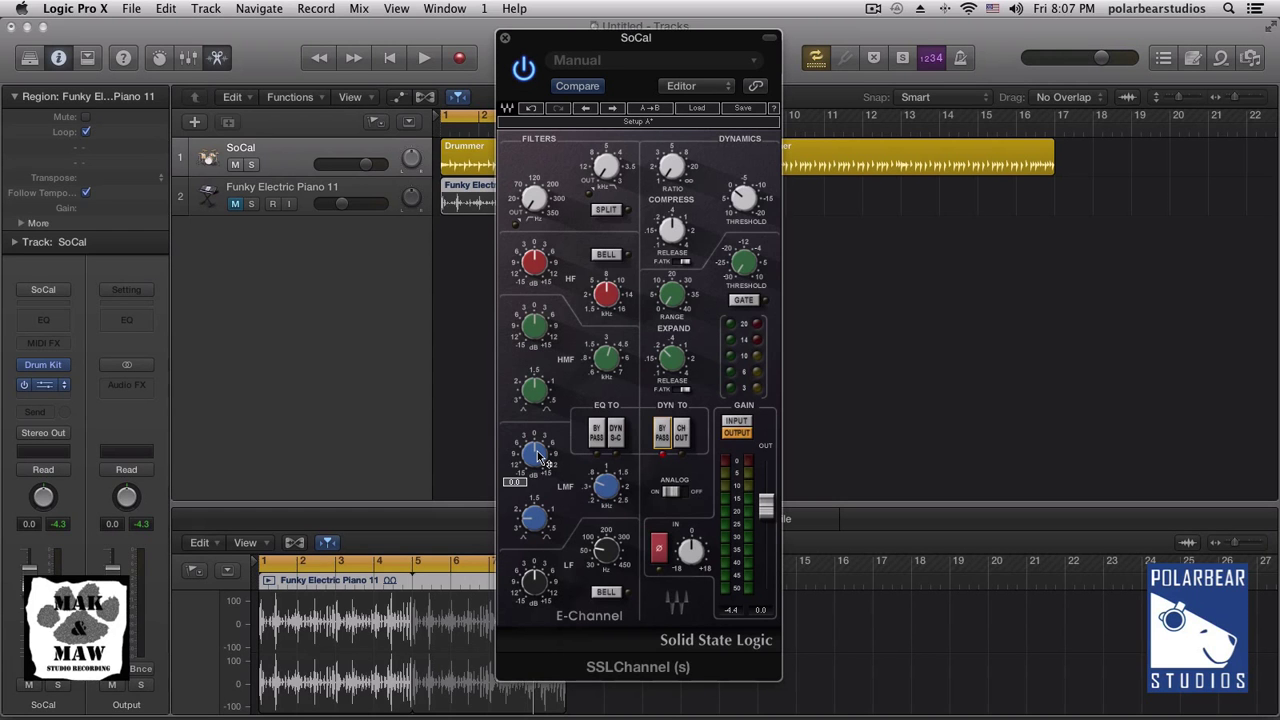
pyautogui.press('space')
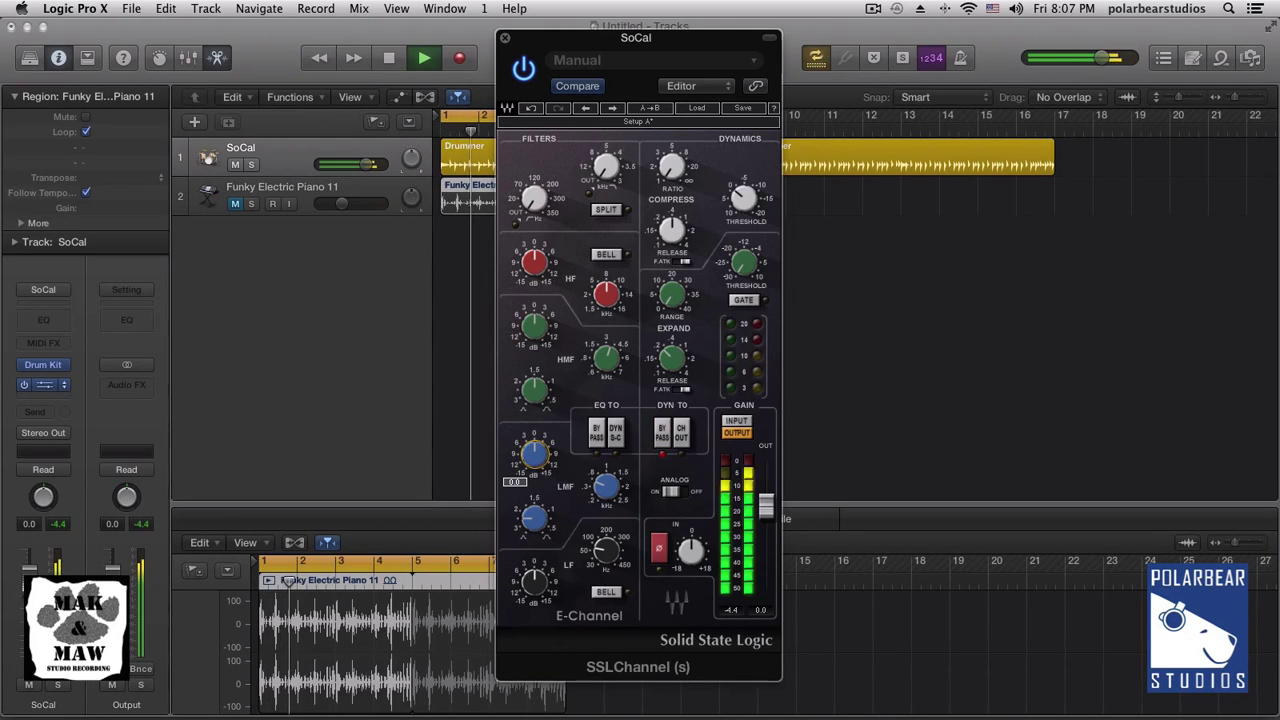
pyautogui.moveTo(536, 455); pyautogui.dragTo(536, 436)
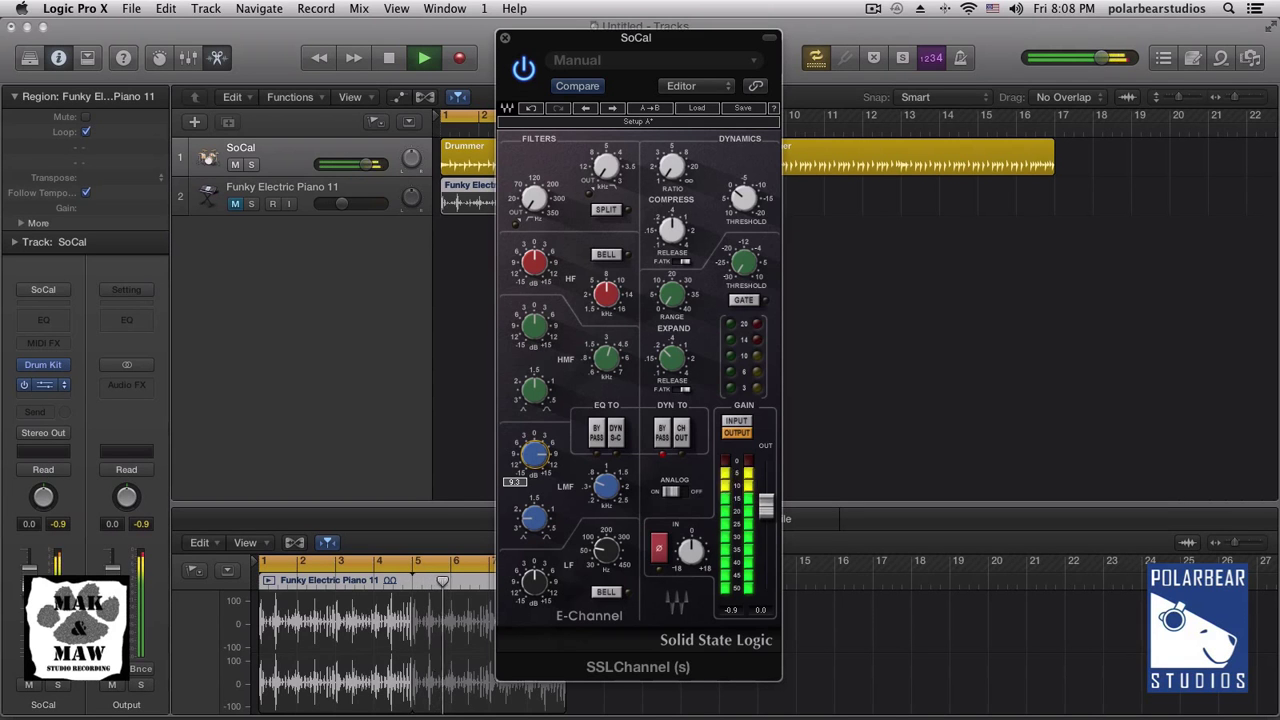
pyautogui.moveTo(536, 453); pyautogui.dragTo(536, 468)
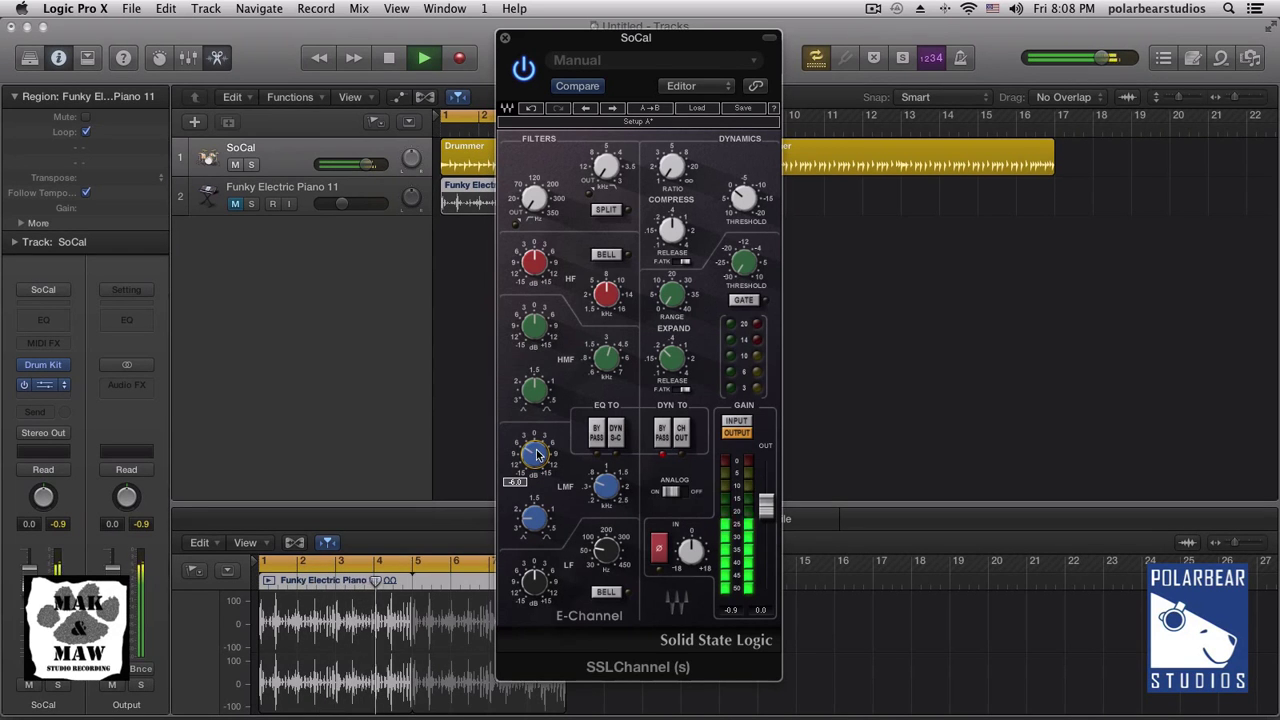
# Step: Compare the drums with the EQ bypassed and active, and stop playback
pyautogui.click(595, 432)
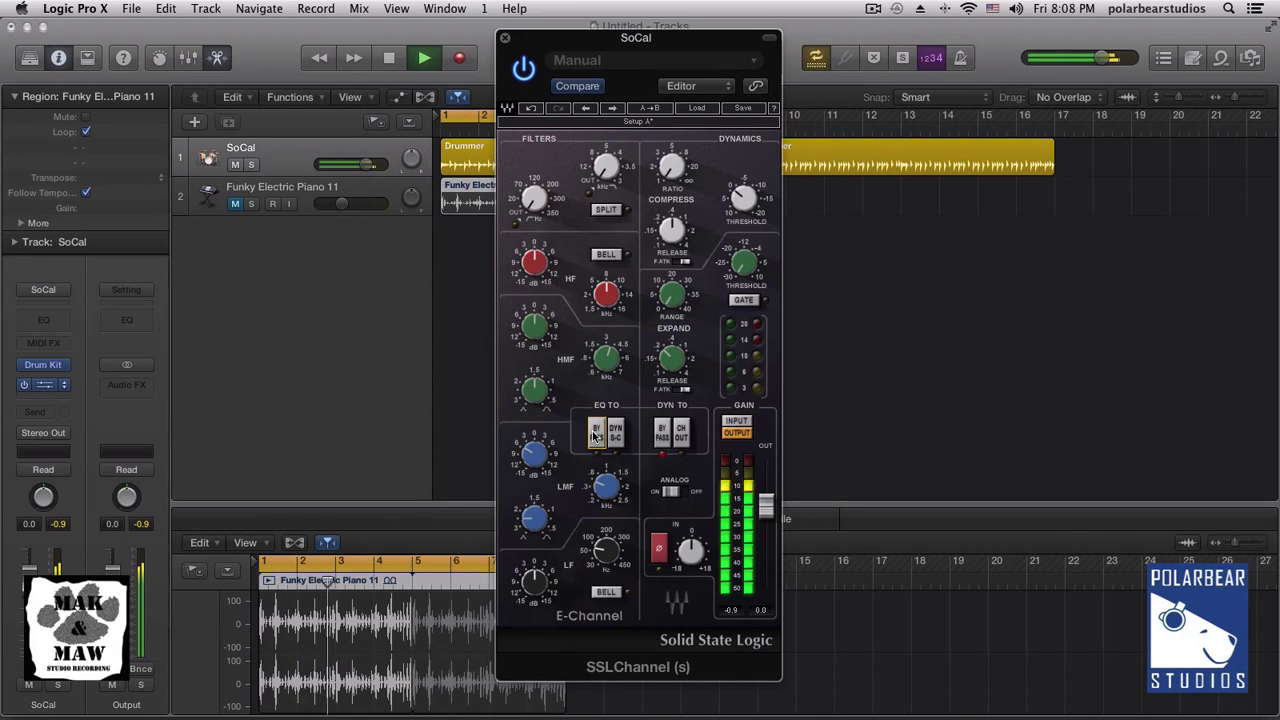
pyautogui.click(595, 435)
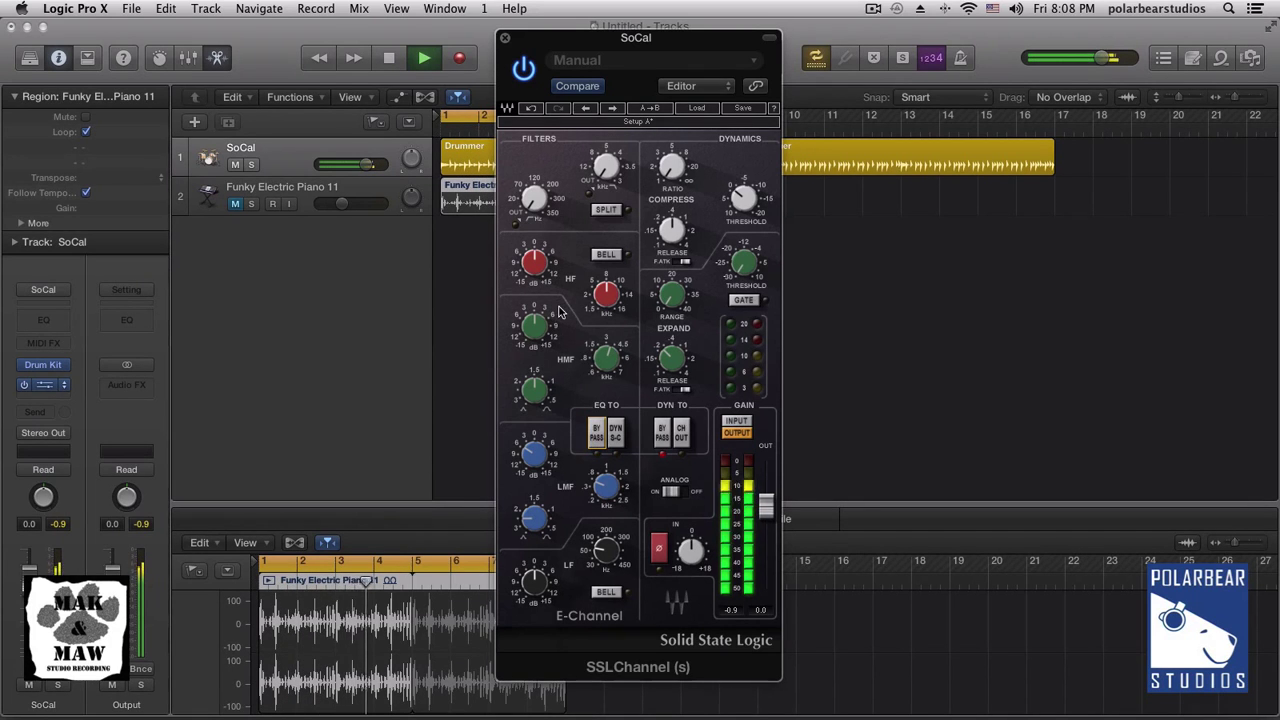
pyautogui.press('space')
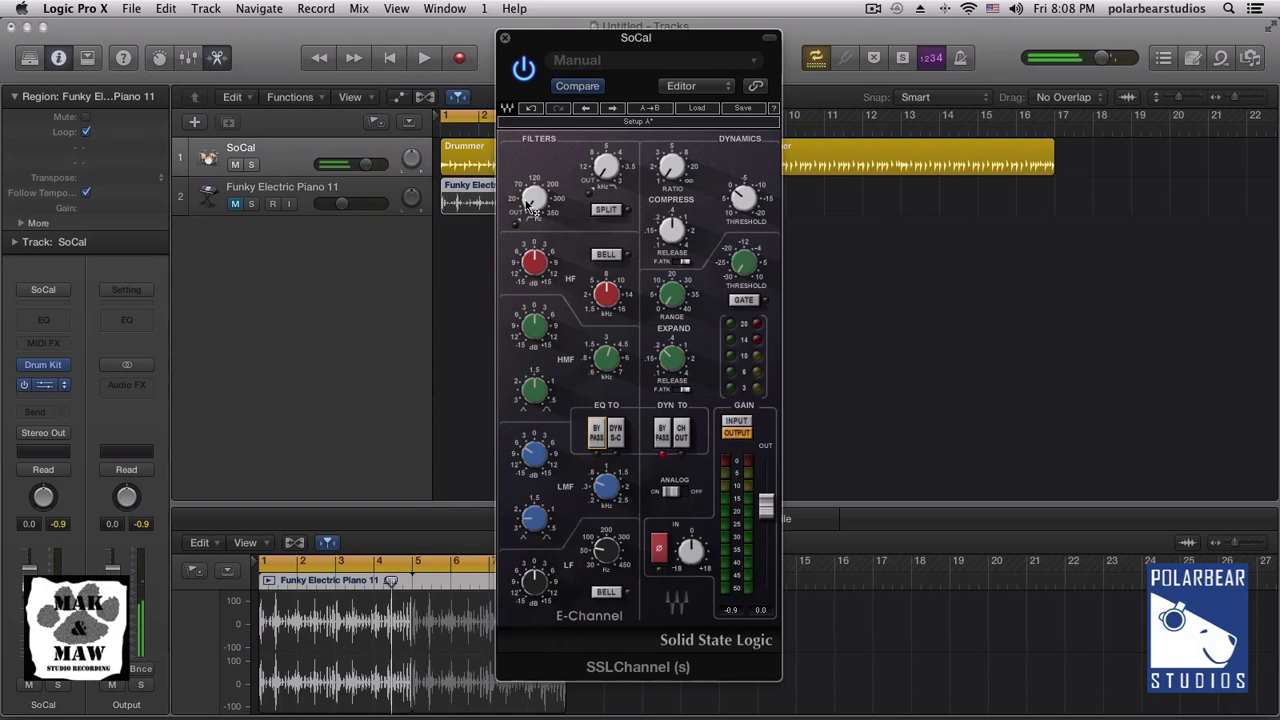
# Step: Engage the high-pass filter at a low cutoff frequency on the SoCal drums
pyautogui.moveTo(532, 208)
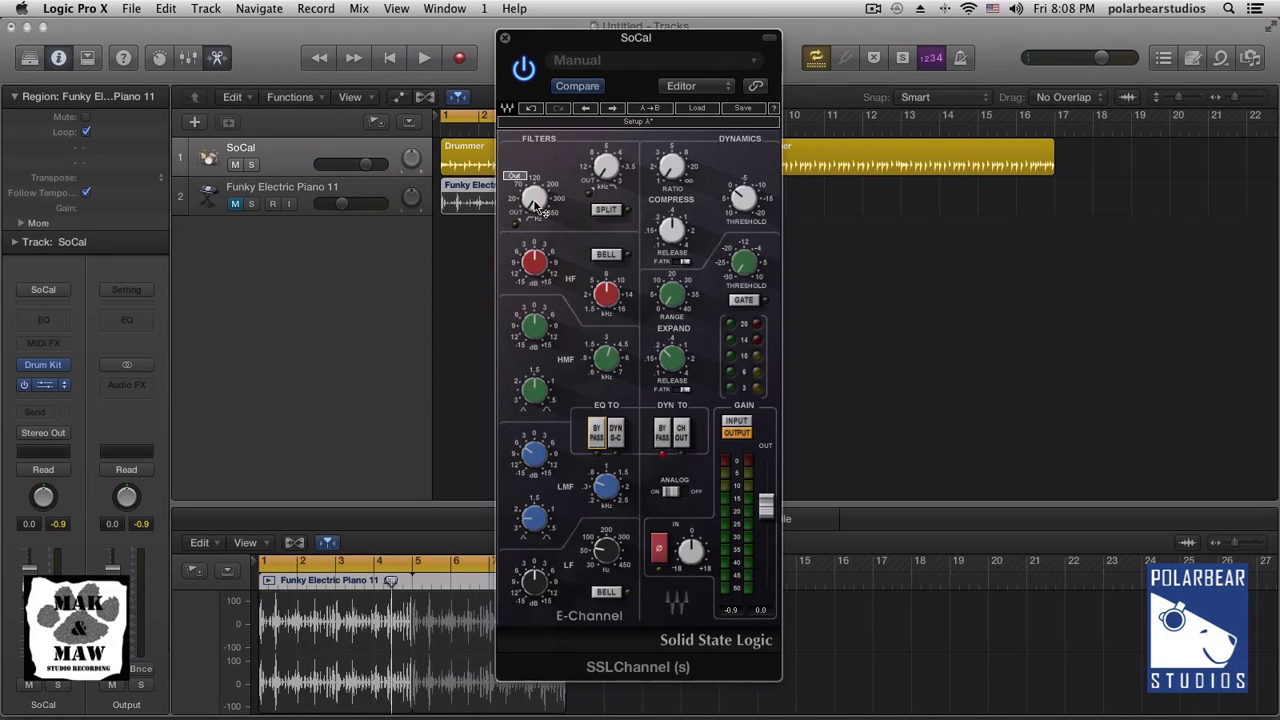
pyautogui.moveTo(537, 206); pyautogui.dragTo(537, 198)
pyautogui.moveTo(533, 197); pyautogui.dragTo(533, 199)
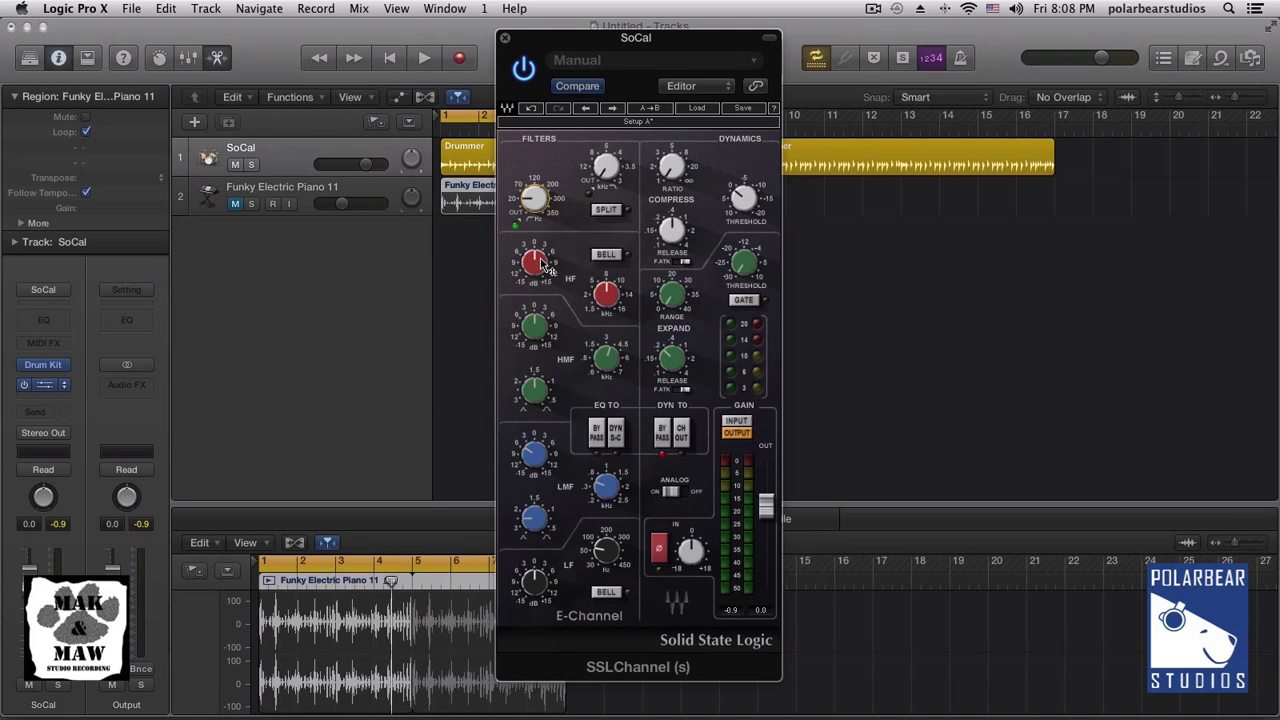
# Step: Boost the HF gain slightly, comparing against EQ bypass during playback
pyautogui.moveTo(541, 263); pyautogui.dragTo(541, 260)
pyautogui.moveTo(541, 263); pyautogui.dragTo(541, 261)
pyautogui.press('space')
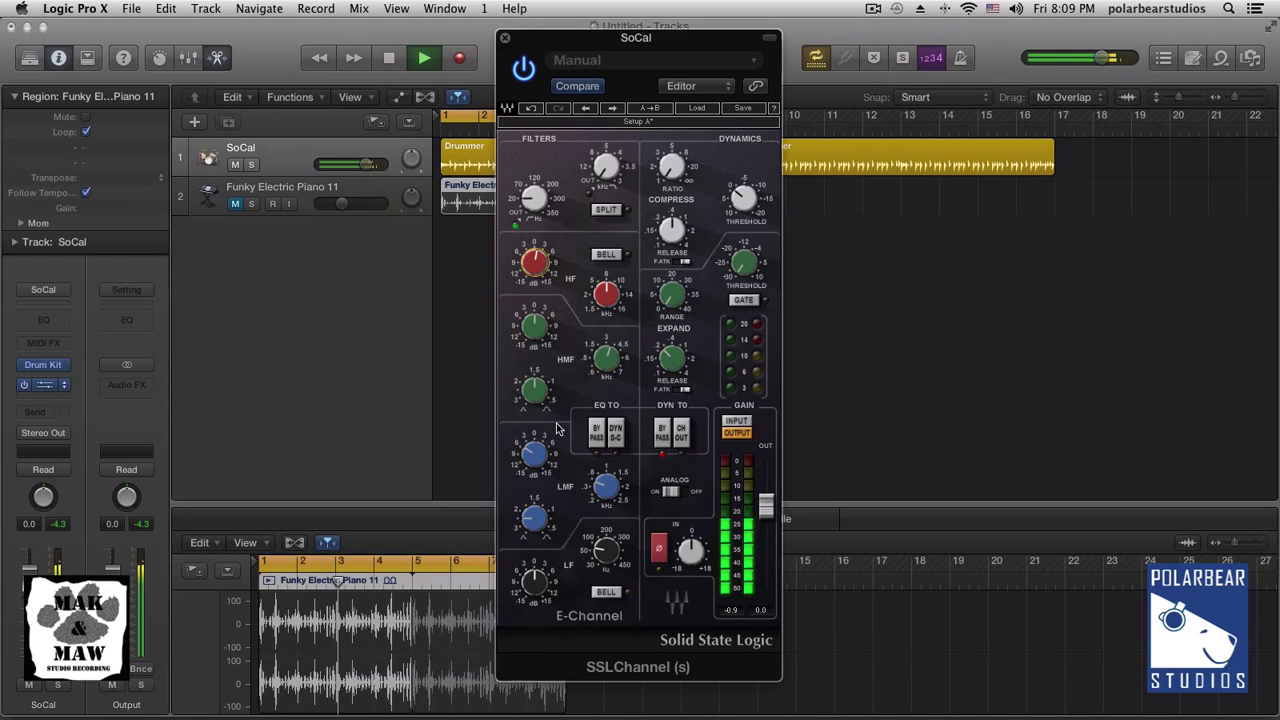
pyautogui.click(595, 438)
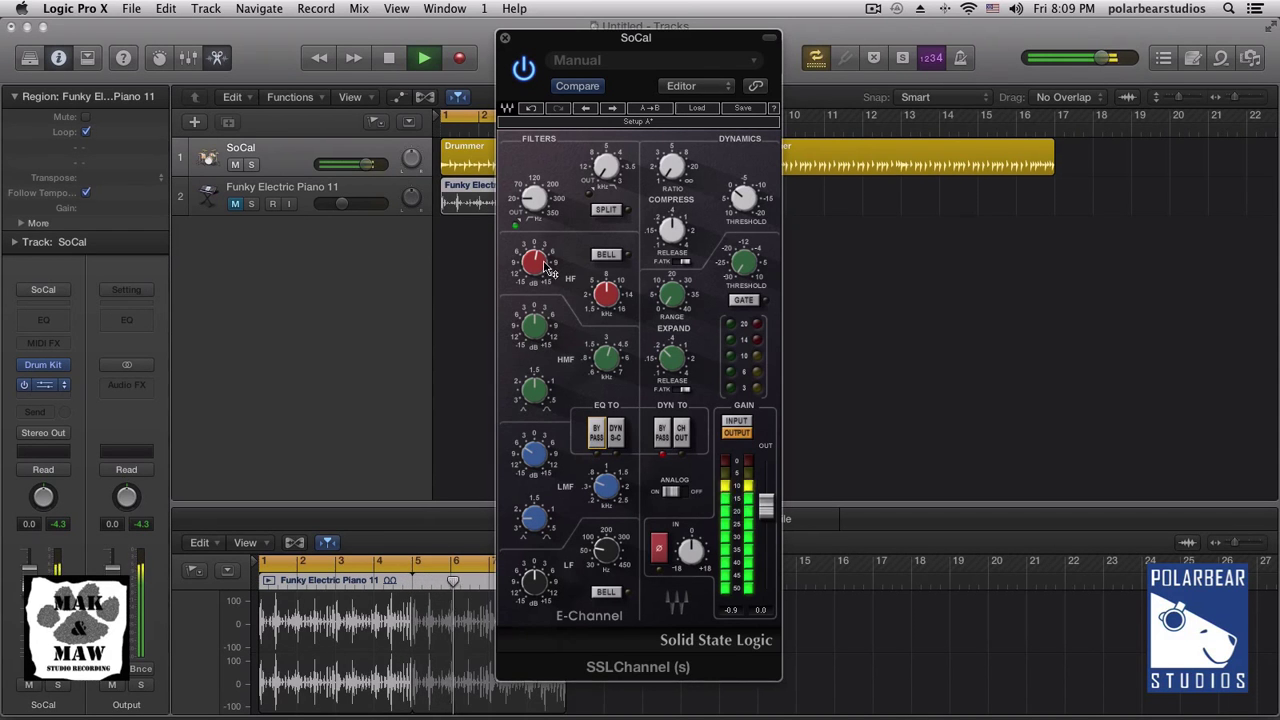
pyautogui.moveTo(545, 266); pyautogui.dragTo(545, 262)
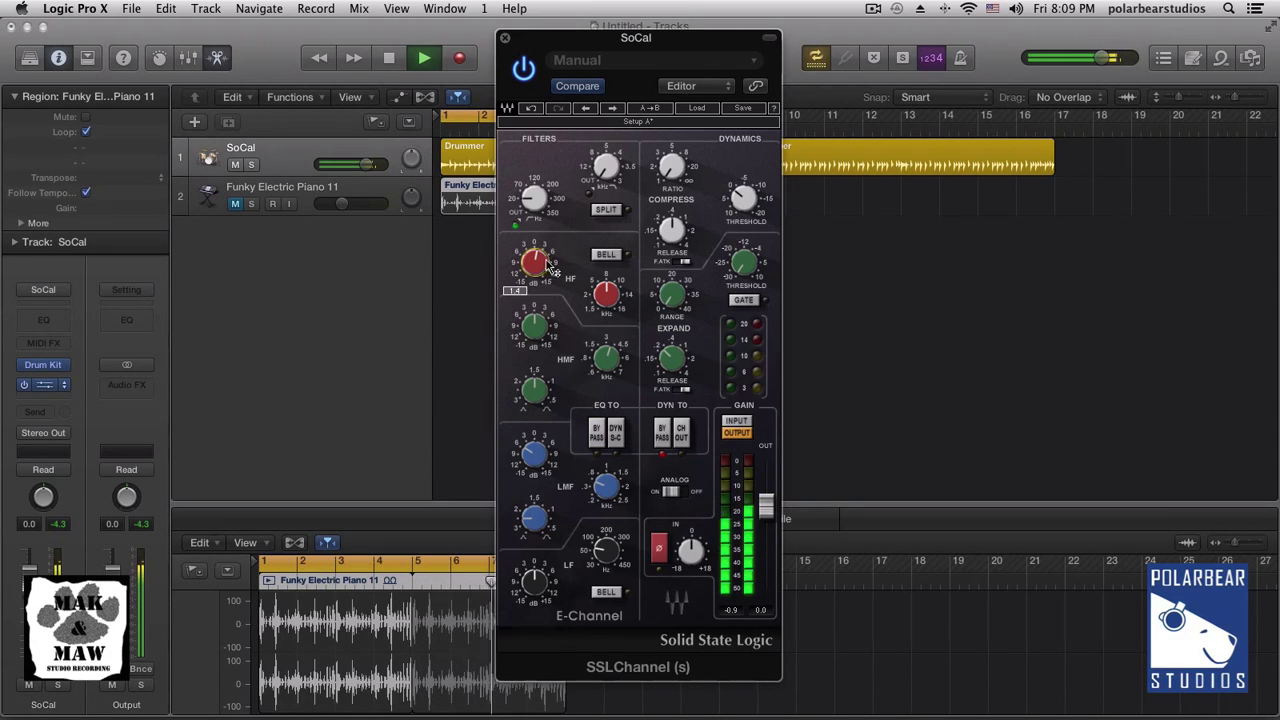
pyautogui.click(596, 437)
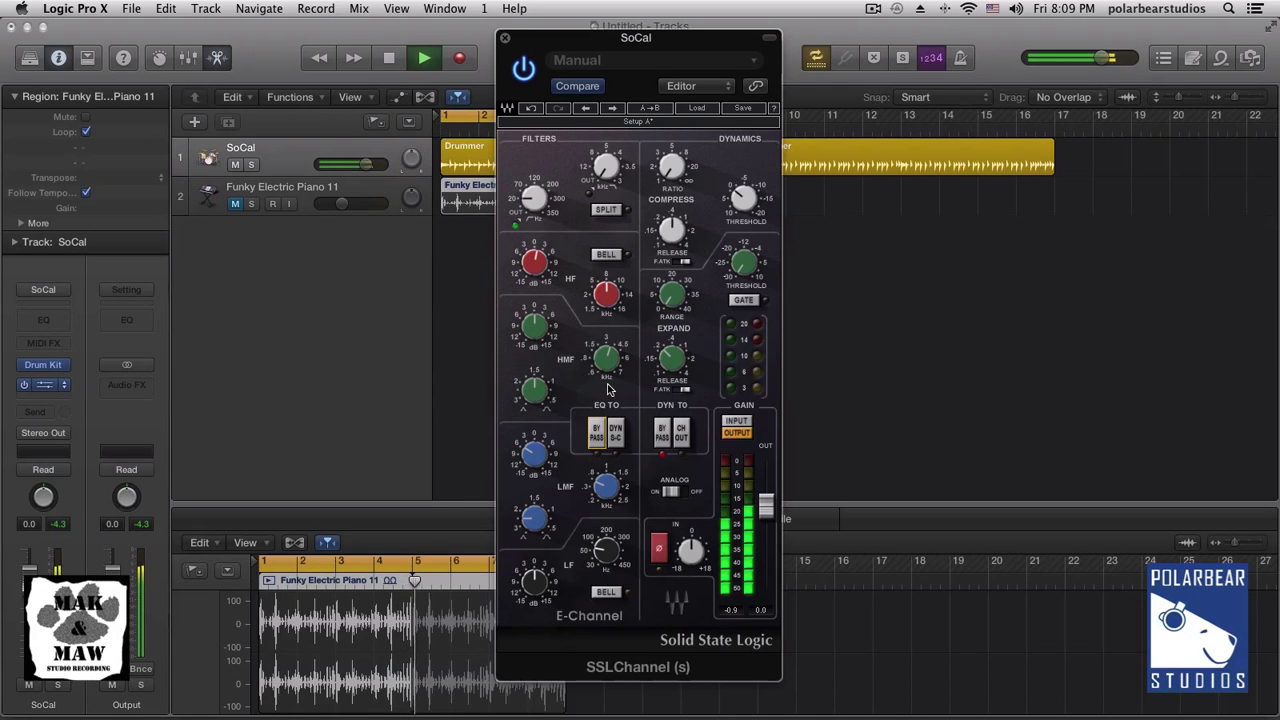
pyautogui.press('space')
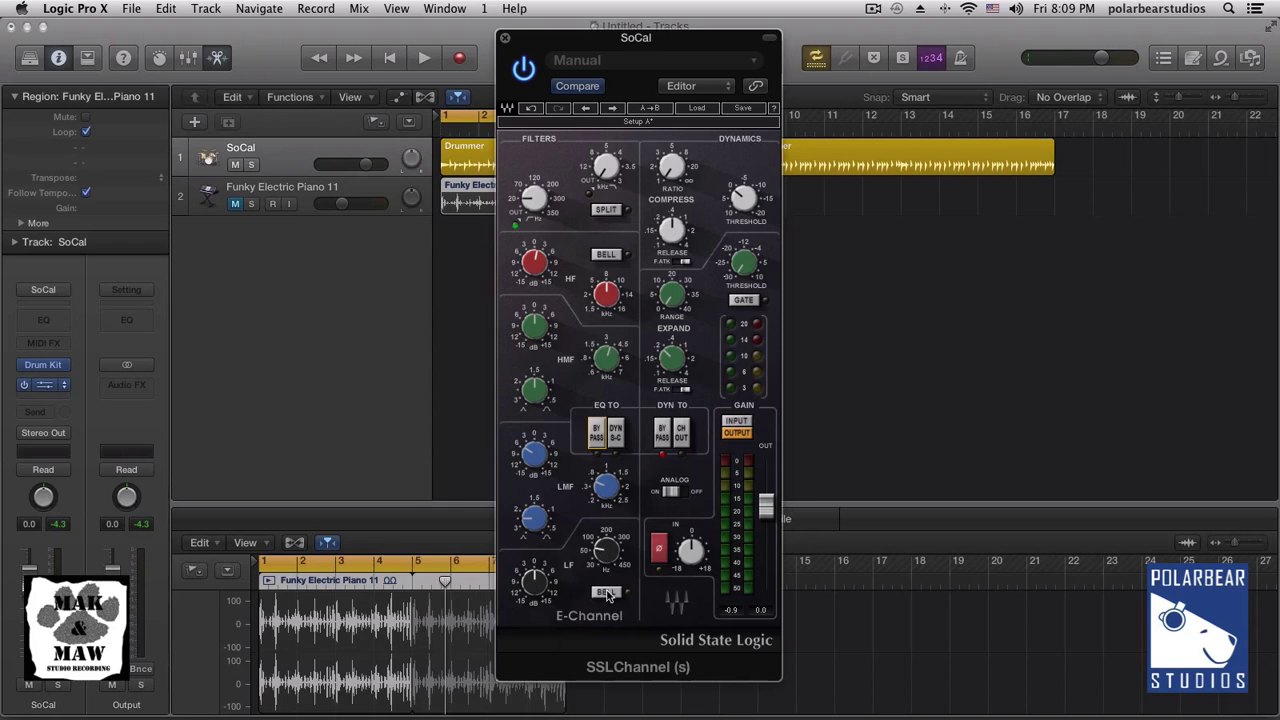
# Step: Try the LF band in bell mode with different gain settings during playback, and switch bell mode back off
pyautogui.click(606, 593)
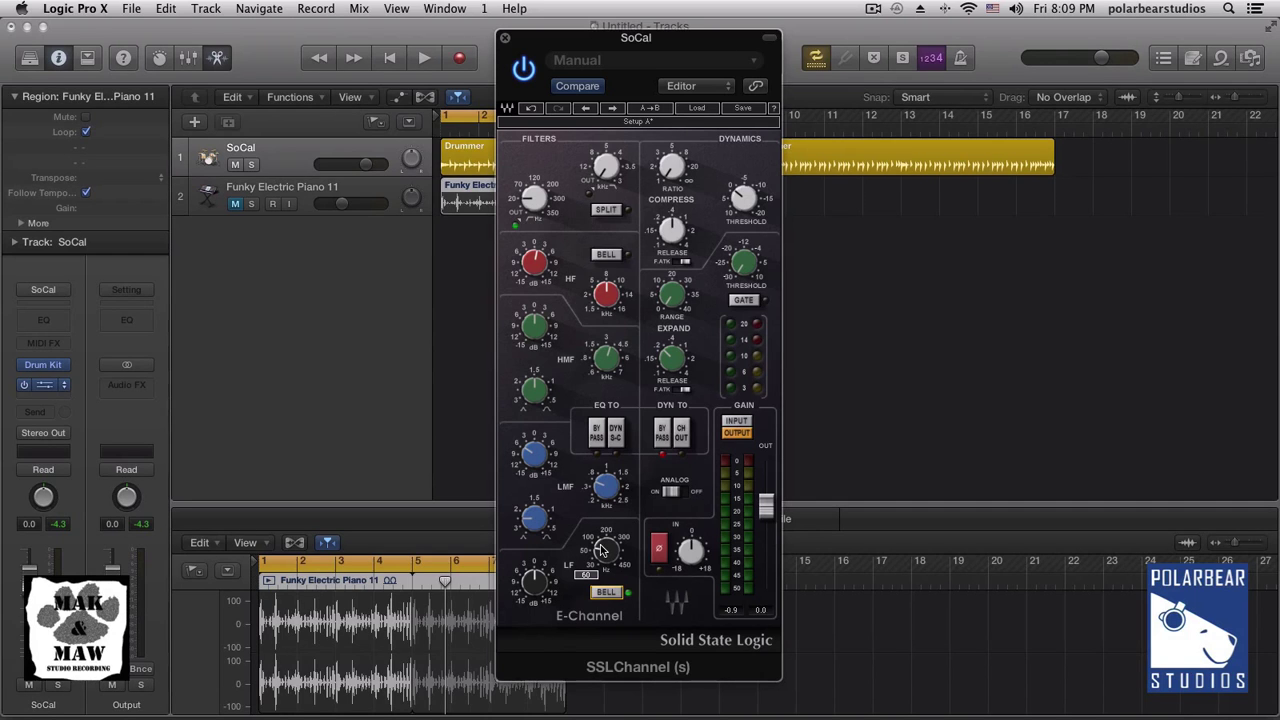
pyautogui.click(601, 551)
pyautogui.moveTo(601, 551); pyautogui.dragTo(601, 550)
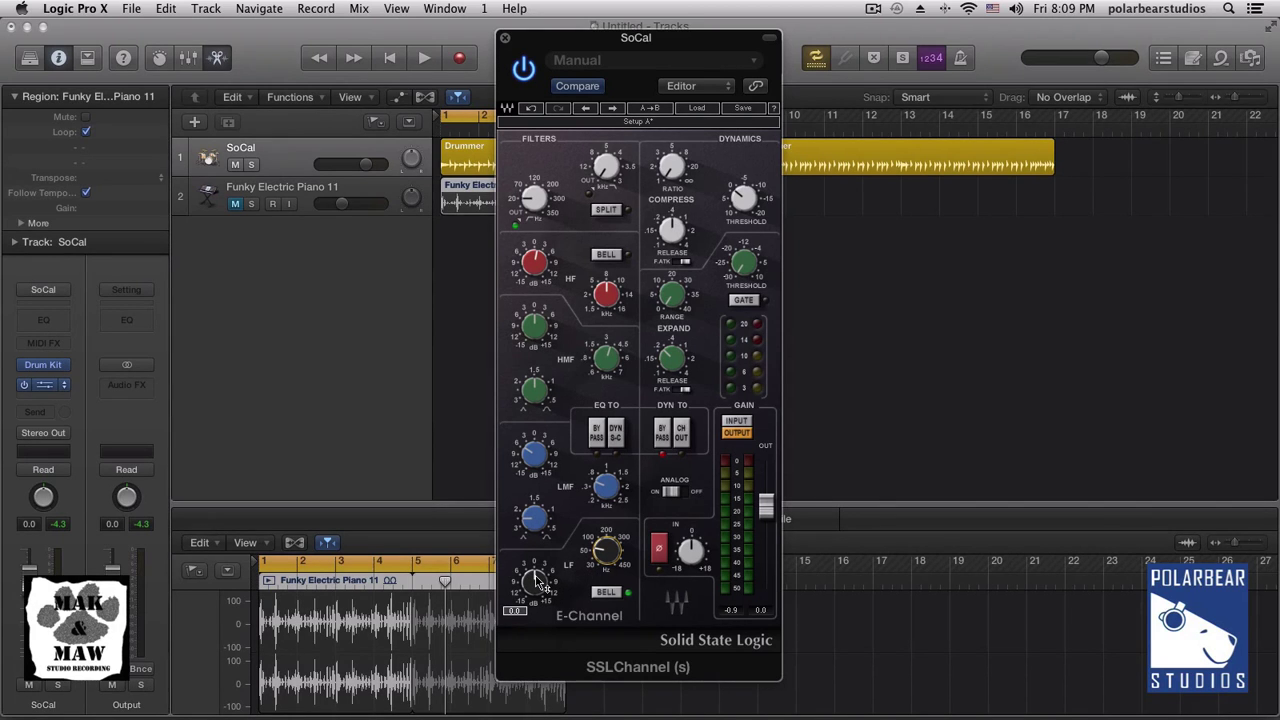
pyautogui.press('space')
pyautogui.moveTo(537, 583); pyautogui.dragTo(537, 596)
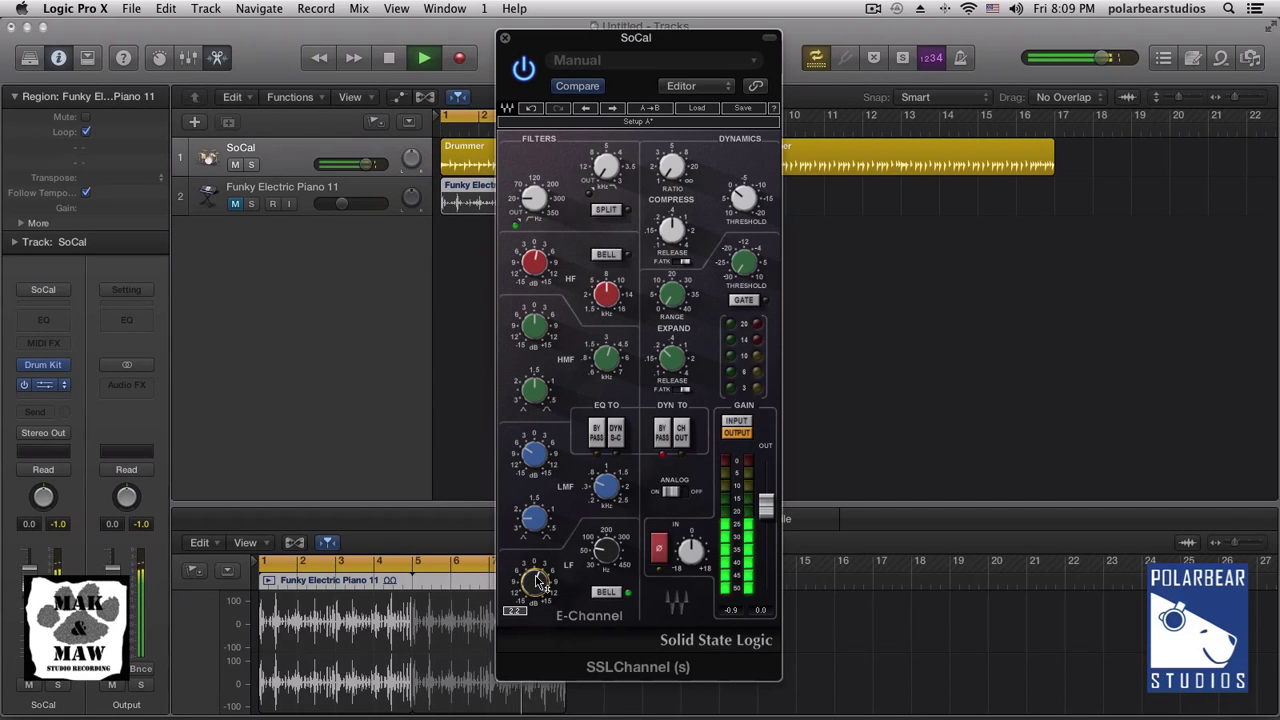
pyautogui.moveTo(537, 580); pyautogui.dragTo(537, 588)
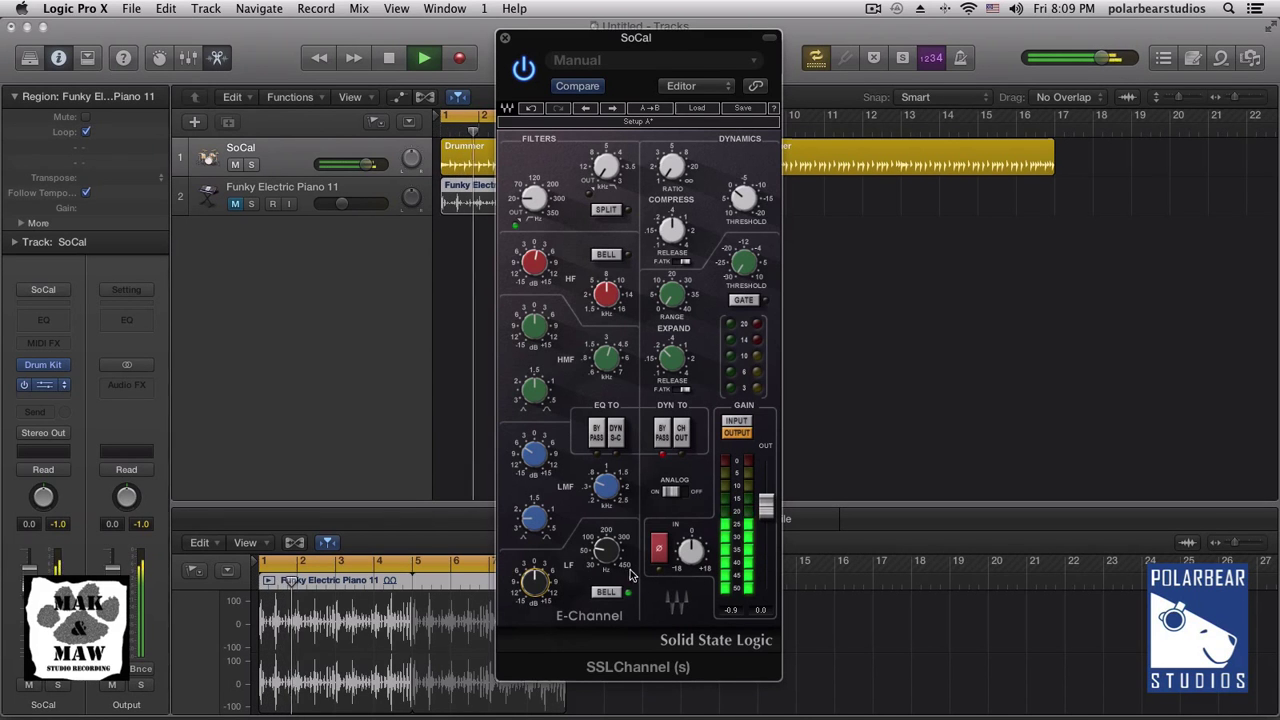
pyautogui.click(606, 592)
pyautogui.press('space')
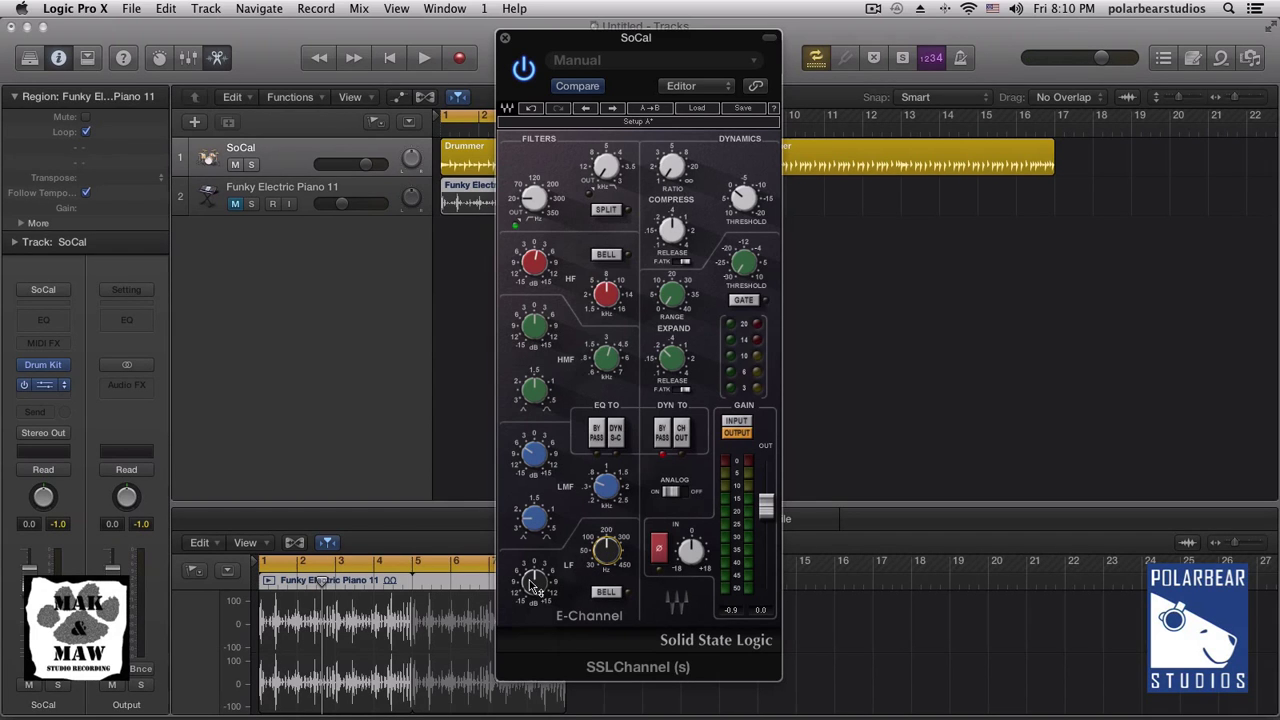
# Step: Raise the LF frequency to about 200 Hz and apply a slight LF gain boost, comparing against EQ bypass
pyautogui.moveTo(535, 585); pyautogui.dragTo(535, 575)
pyautogui.press('space')
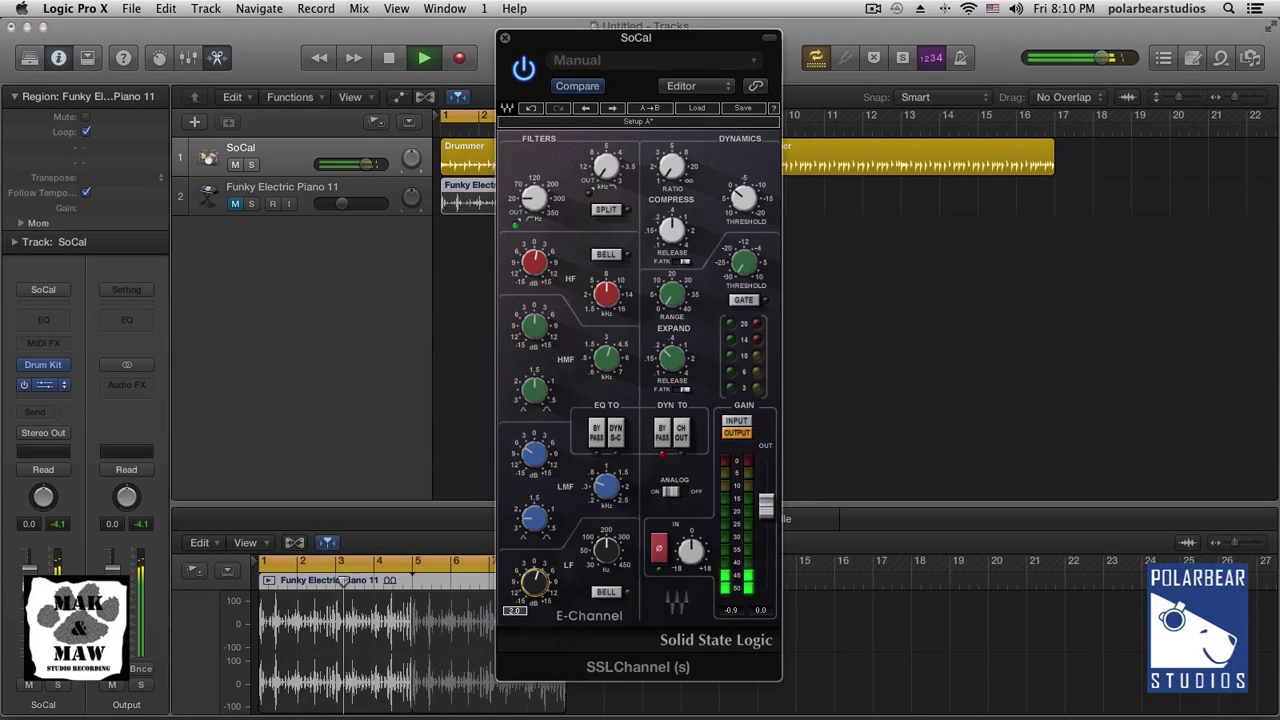
pyautogui.moveTo(535, 580); pyautogui.dragTo(535, 600)
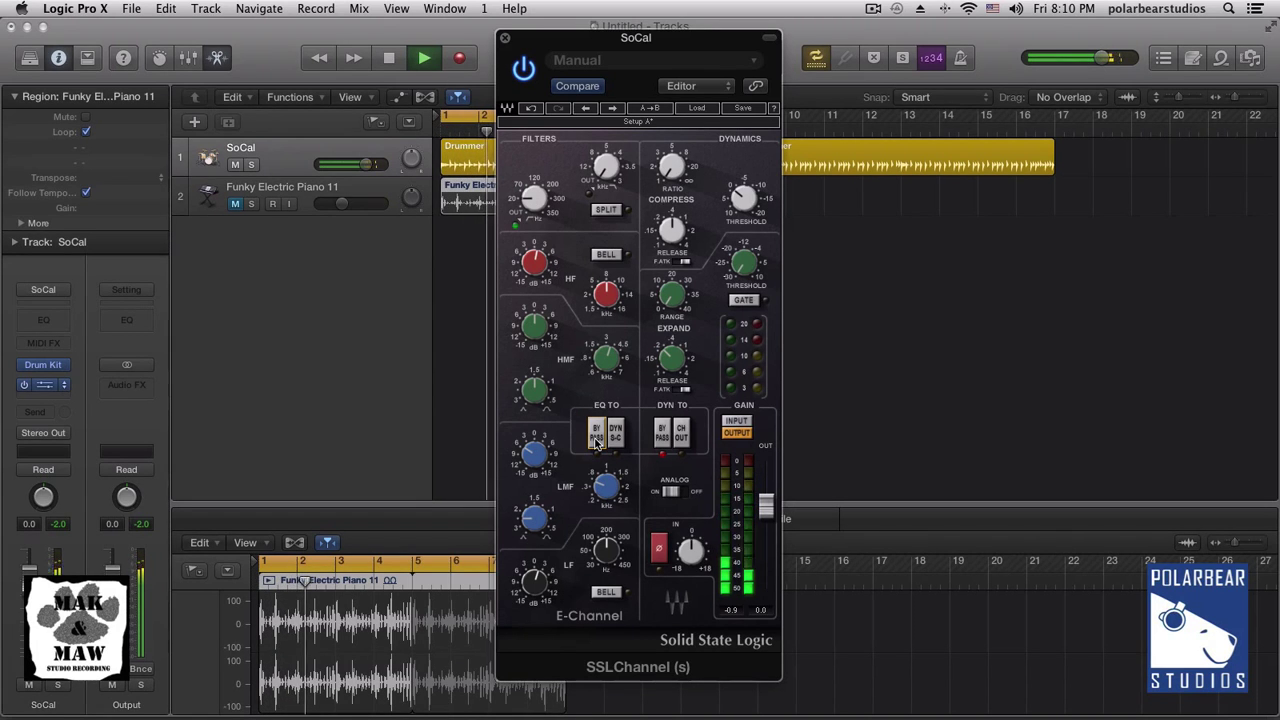
pyautogui.moveTo(588, 391)
pyautogui.press('space')
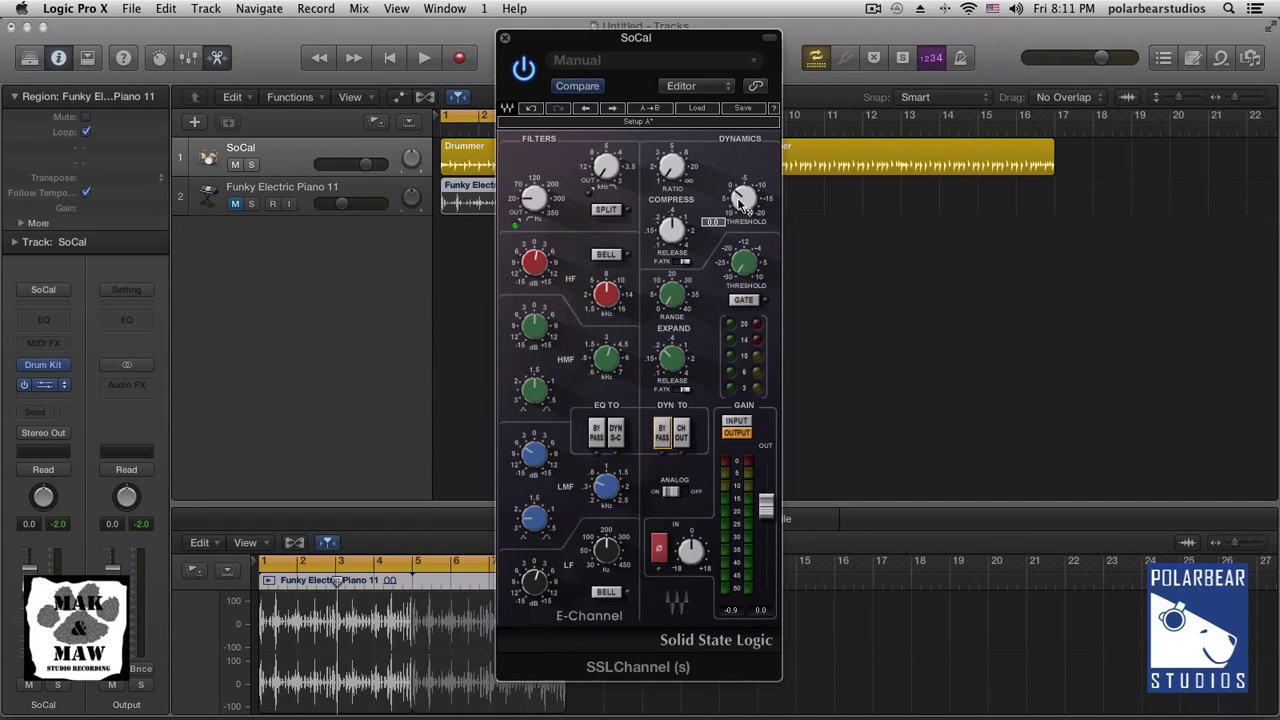
# Step: With the dynamics section active, raise the compressor ratio, lower its threshold and shorten its release during playback
pyautogui.press('space')
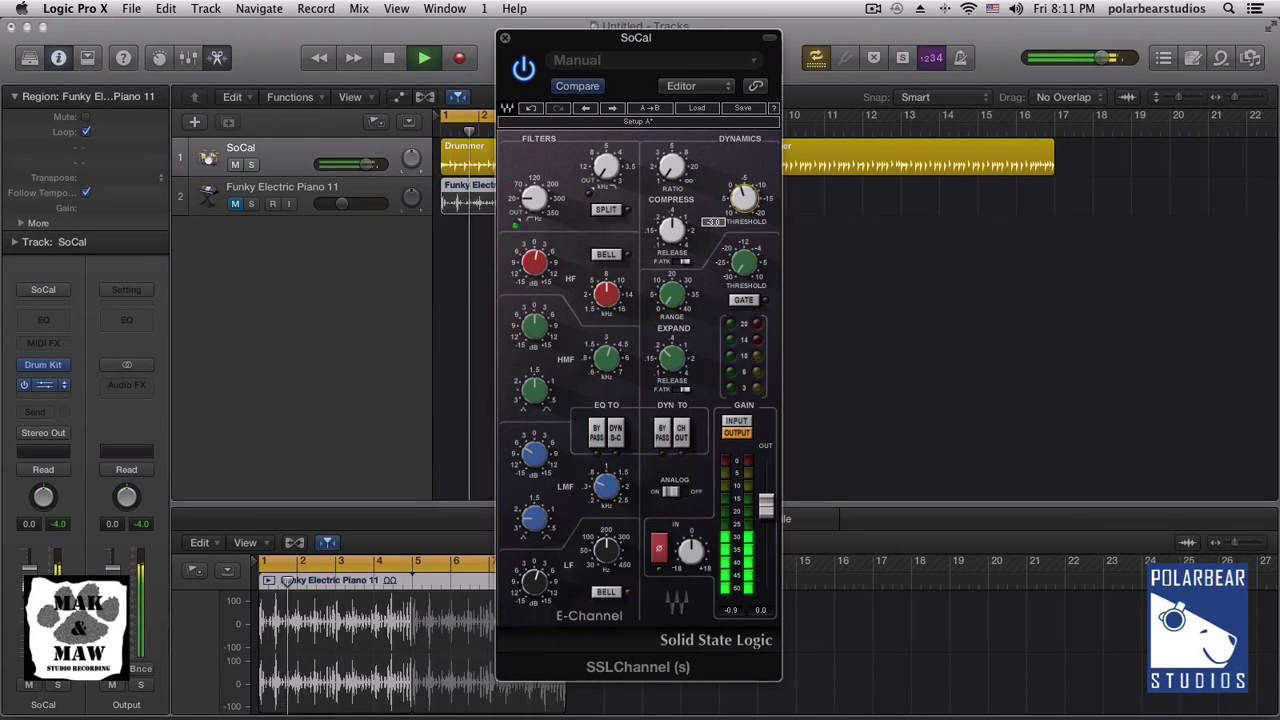
pyautogui.moveTo(671, 167)
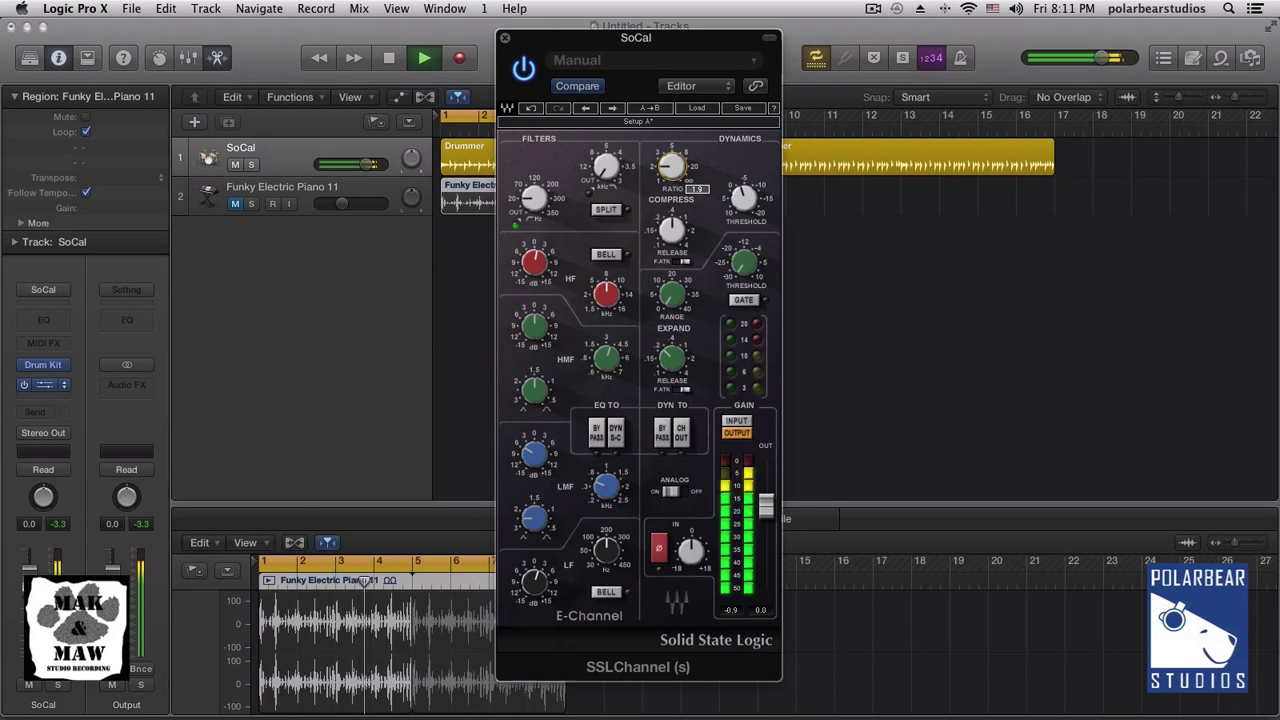
pyautogui.moveTo(743, 196)
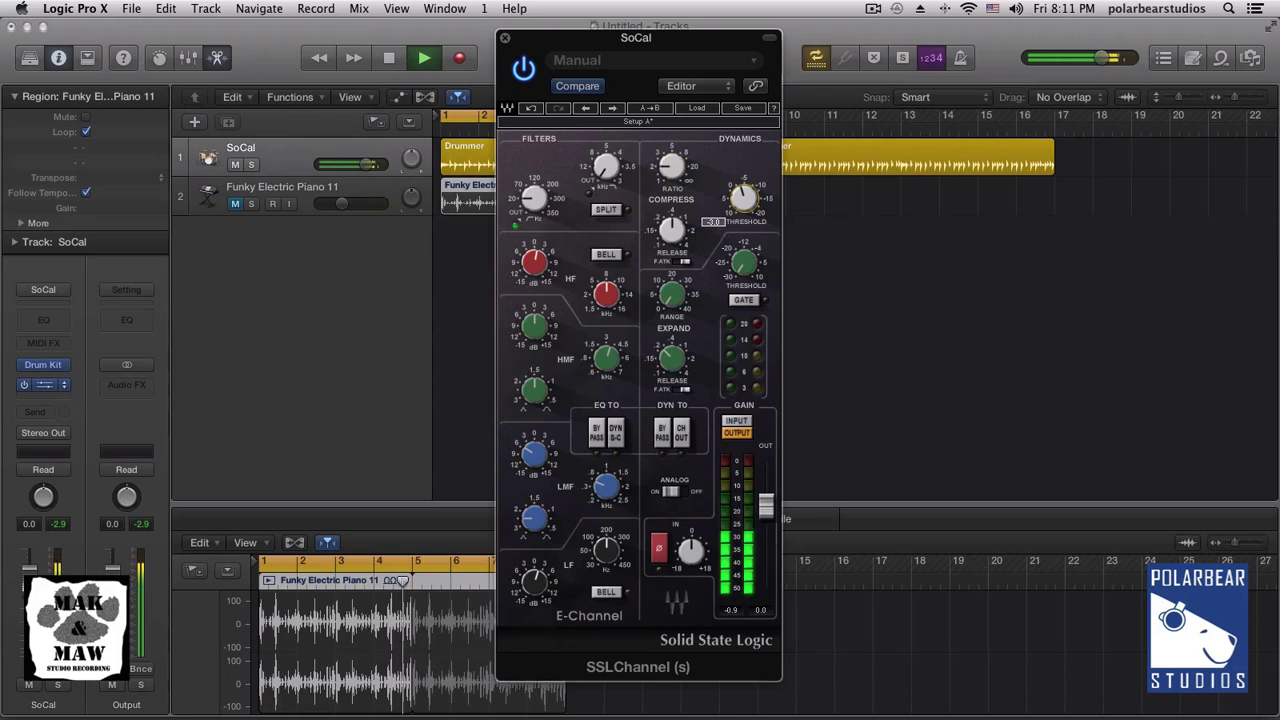
pyautogui.moveTo(743, 196); pyautogui.dragTo(743, 192)
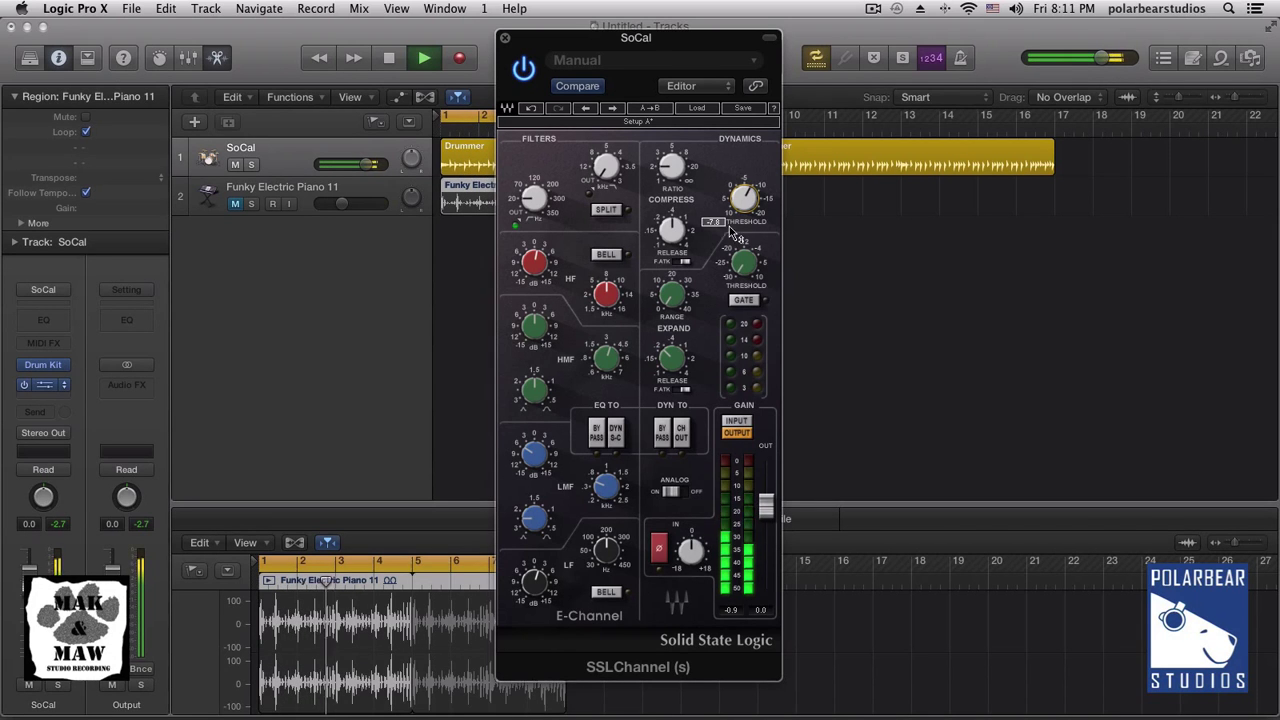
pyautogui.moveTo(676, 228)
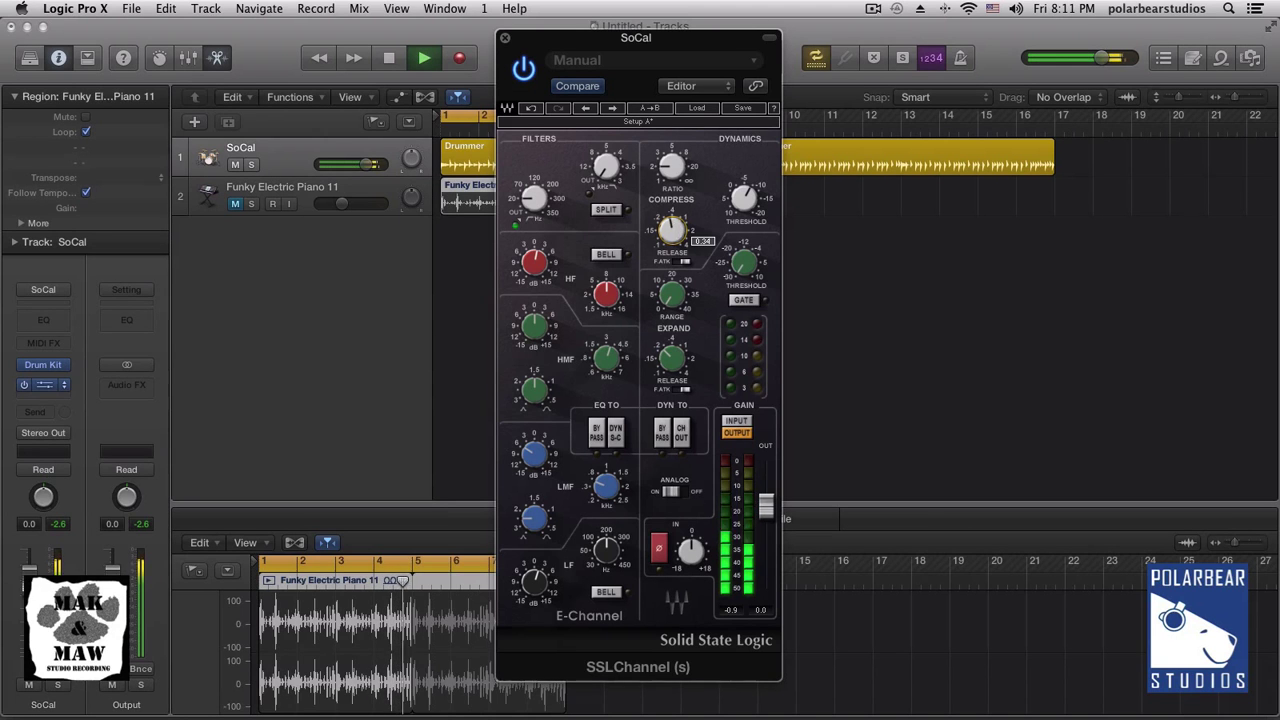
pyautogui.moveTo(674, 227); pyautogui.dragTo(676, 230)
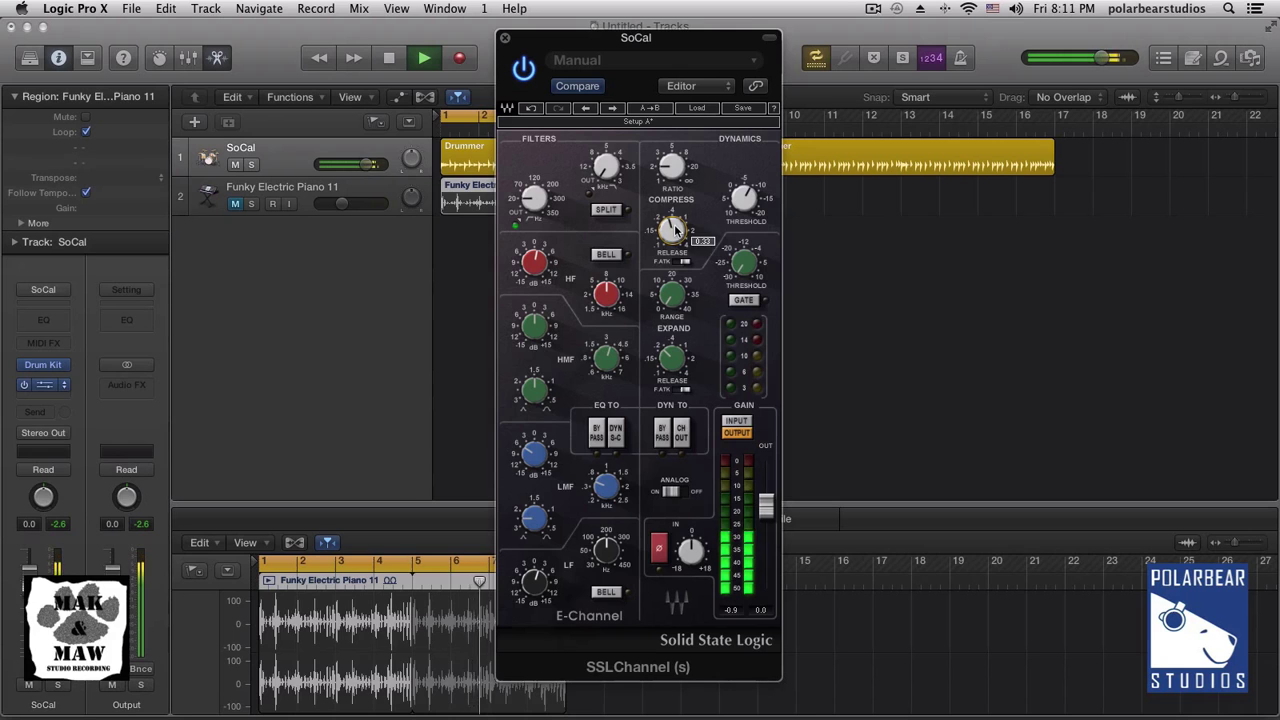
# Step: Compare the drums with the dynamics section bypassed and active, and switch the gain meter to input level
pyautogui.click(661, 432)
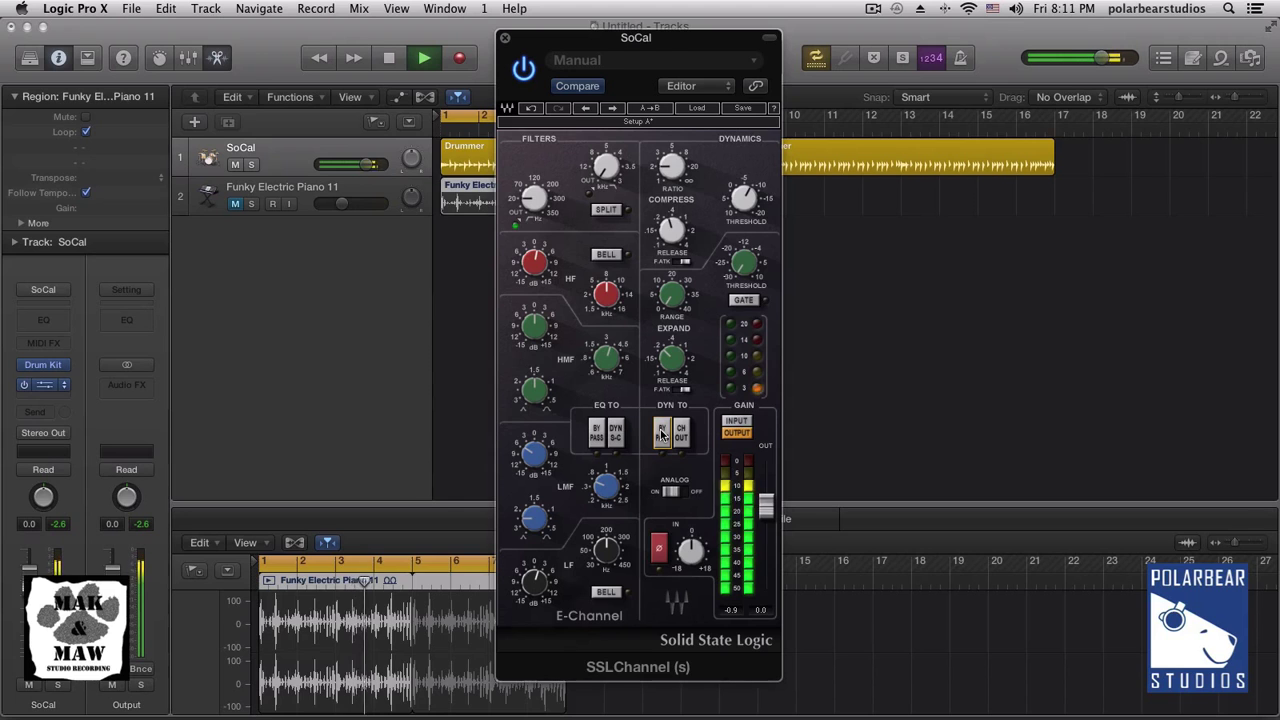
pyautogui.click(736, 420)
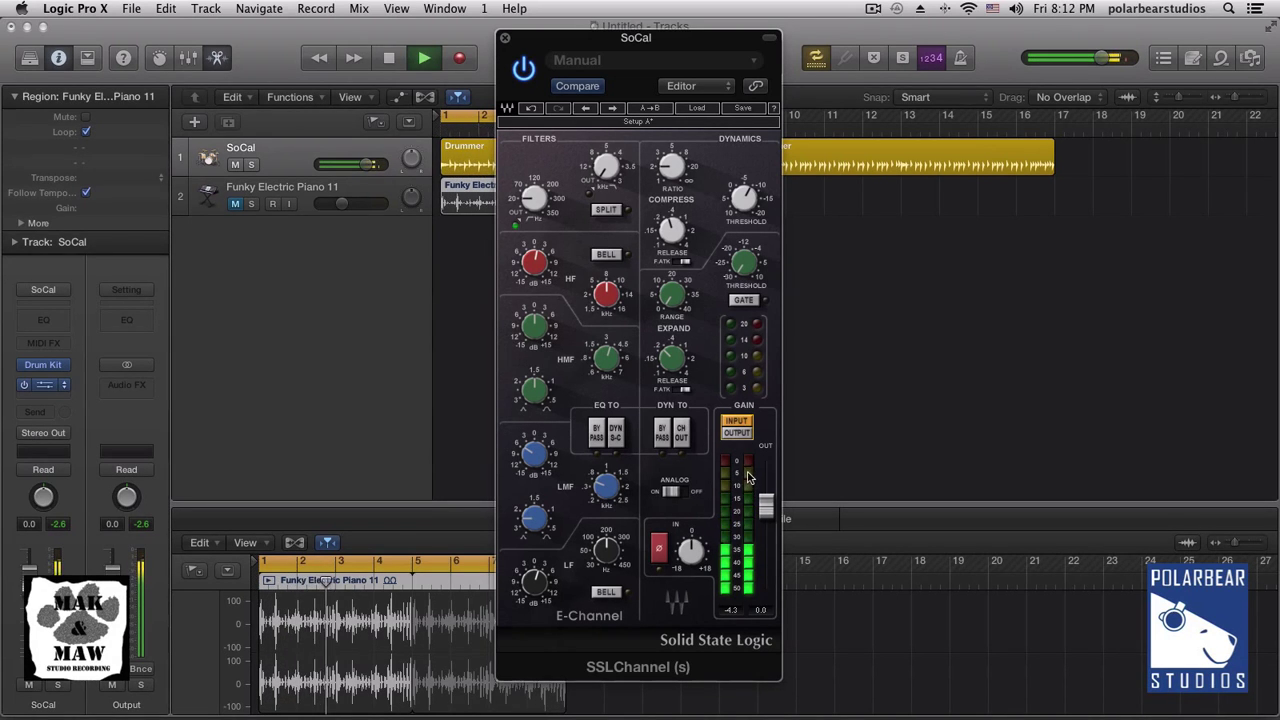
# Step: Switch the gain meter to output level and compare the drums with the whole plug-in bypassed and active
pyautogui.click(736, 432)
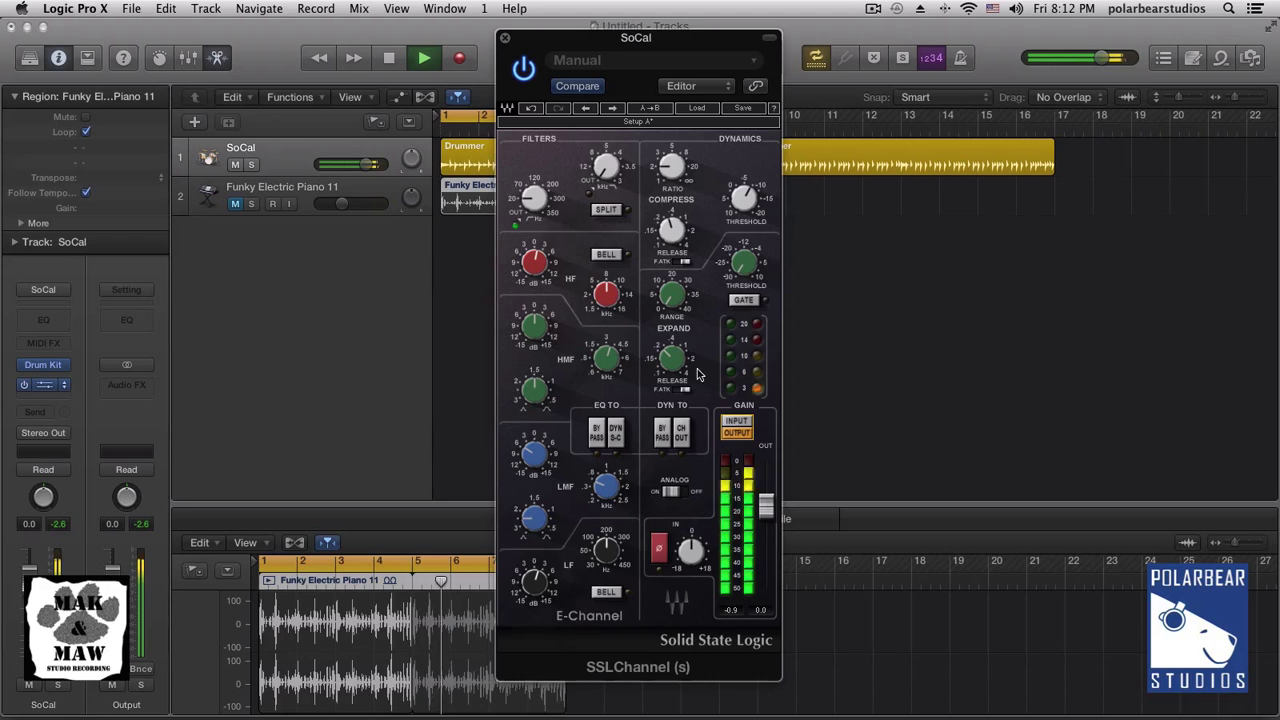
pyautogui.click(525, 72)
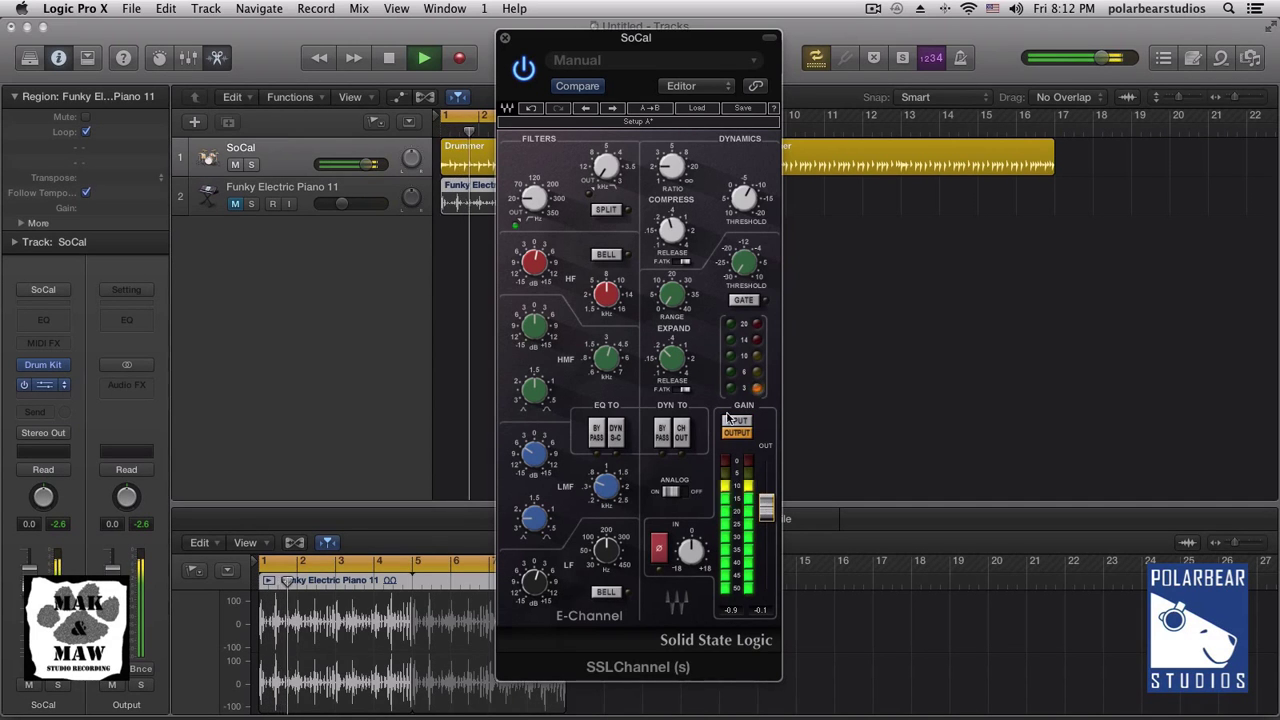
pyautogui.click(524, 71)
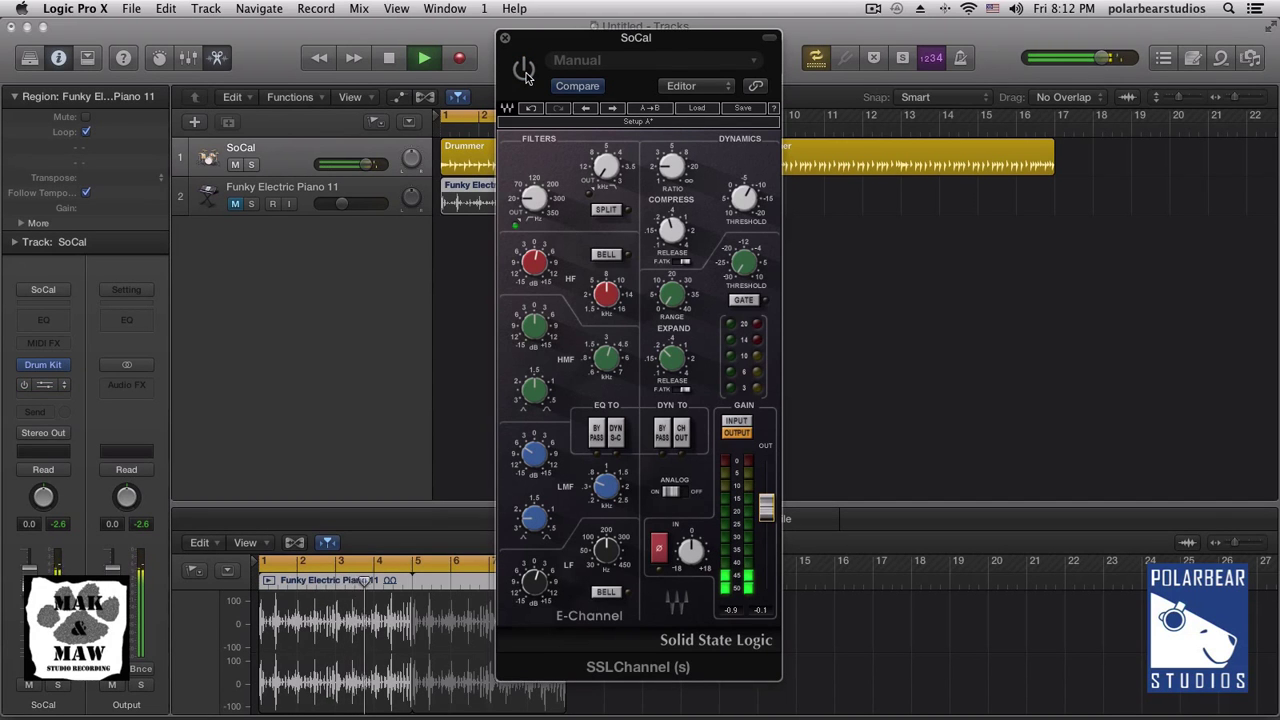
pyautogui.click(526, 74)
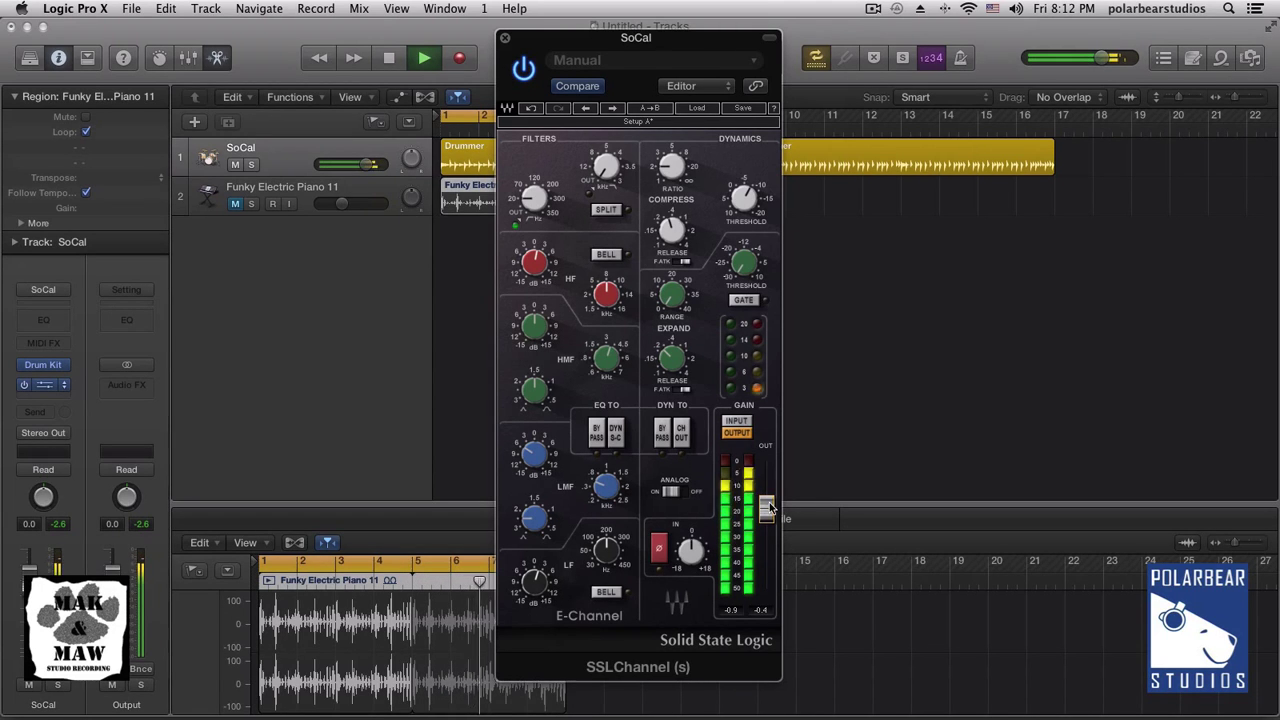
# Step: With the output gain trimmed to -0.4 dB, compare the plug-in bypassed and active once more, ending with it active, and stop playback
pyautogui.click(532, 64)
pyautogui.click(526, 66)
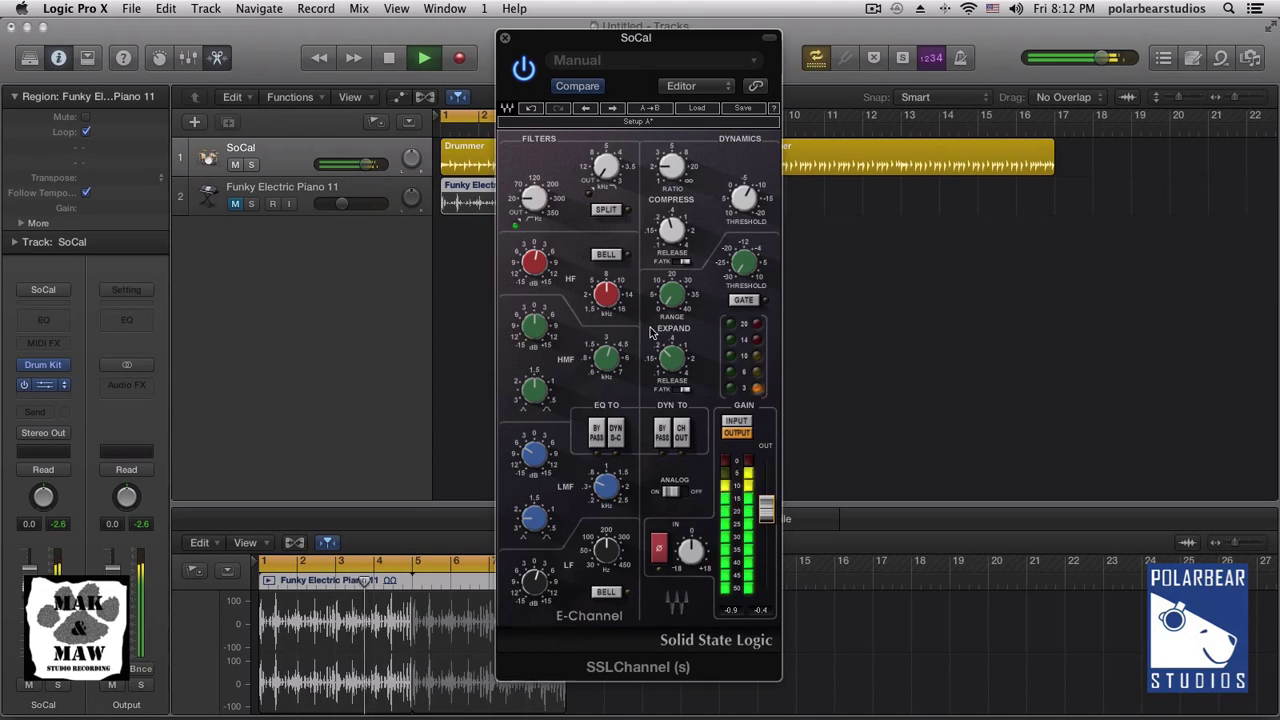
pyautogui.click(522, 70)
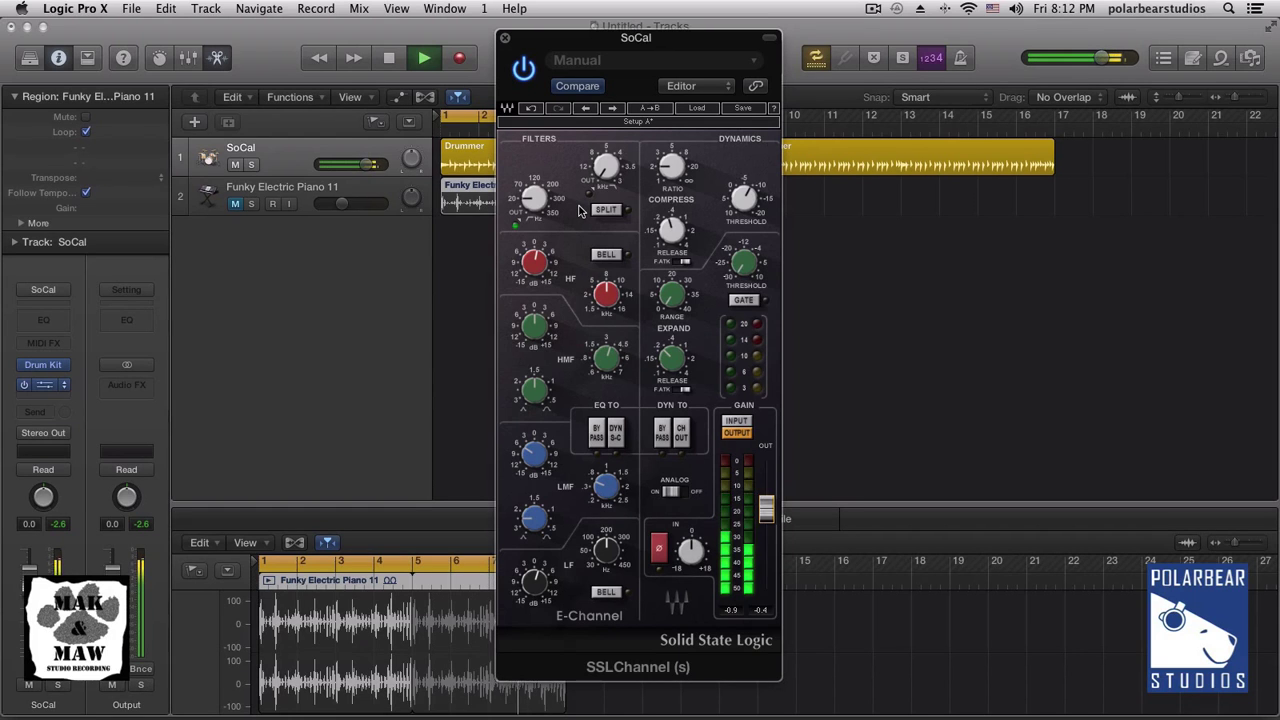
pyautogui.press('space')
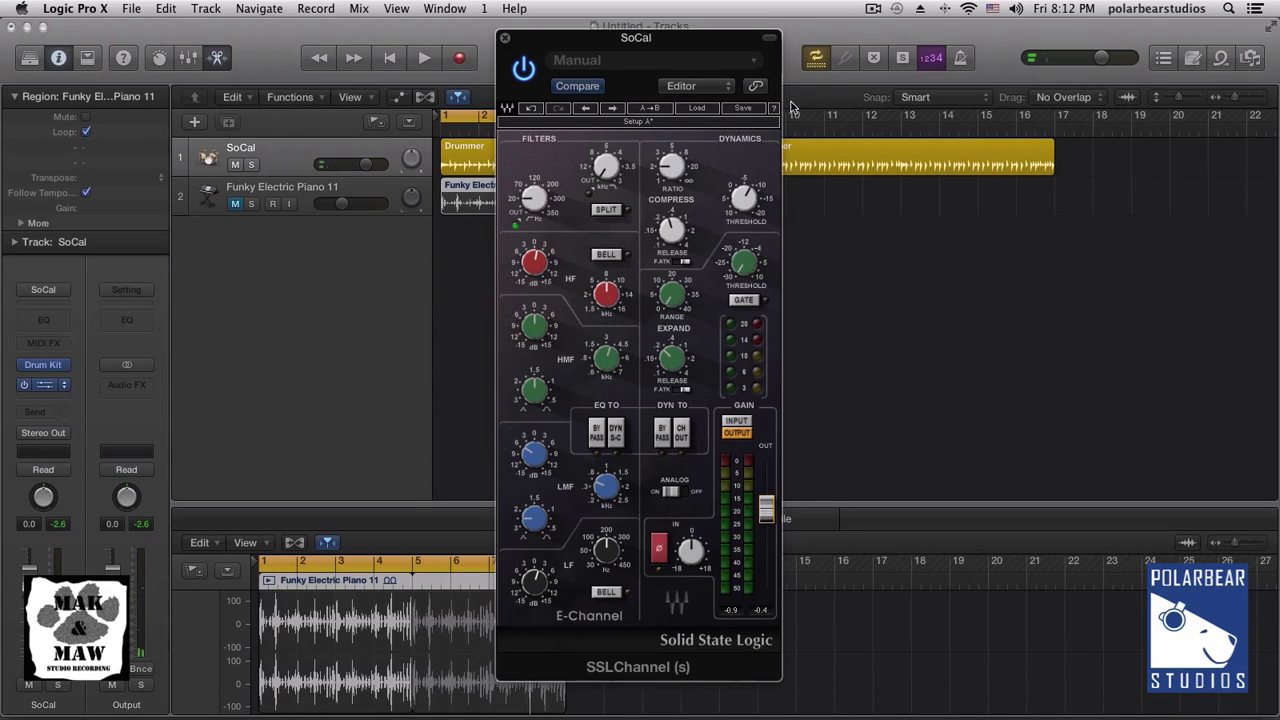
pyautogui.click(874, 9)
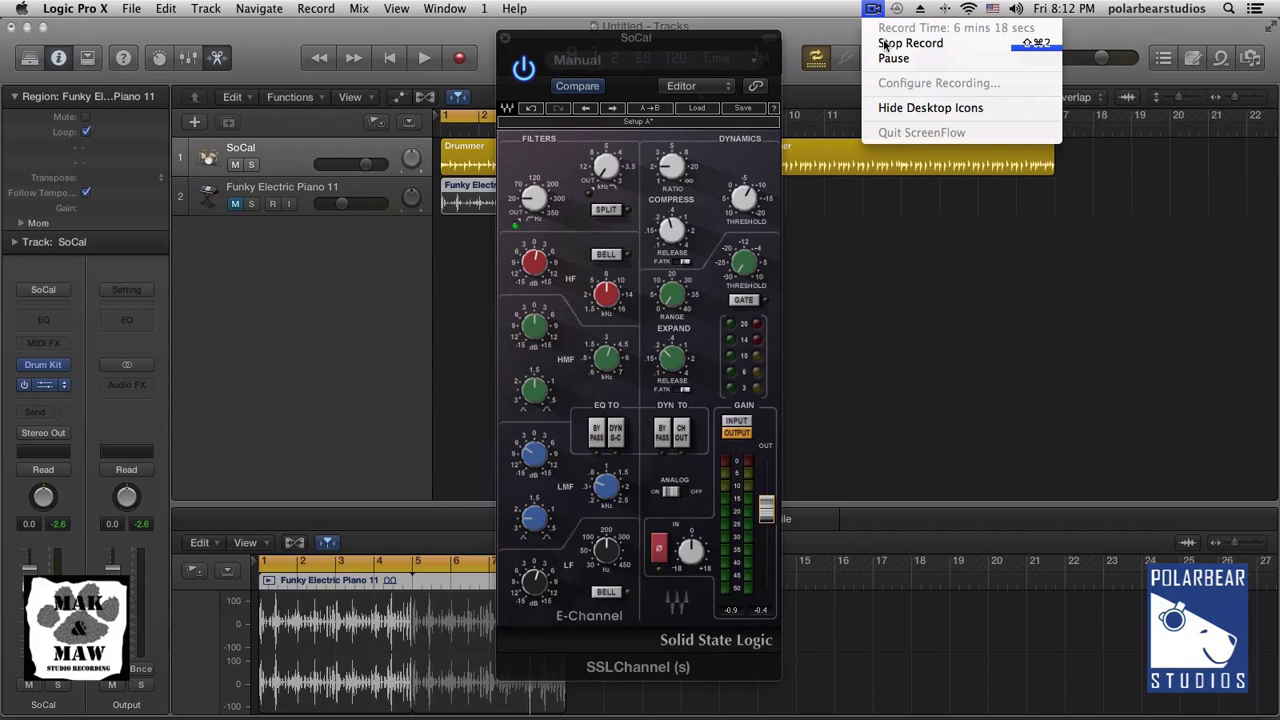